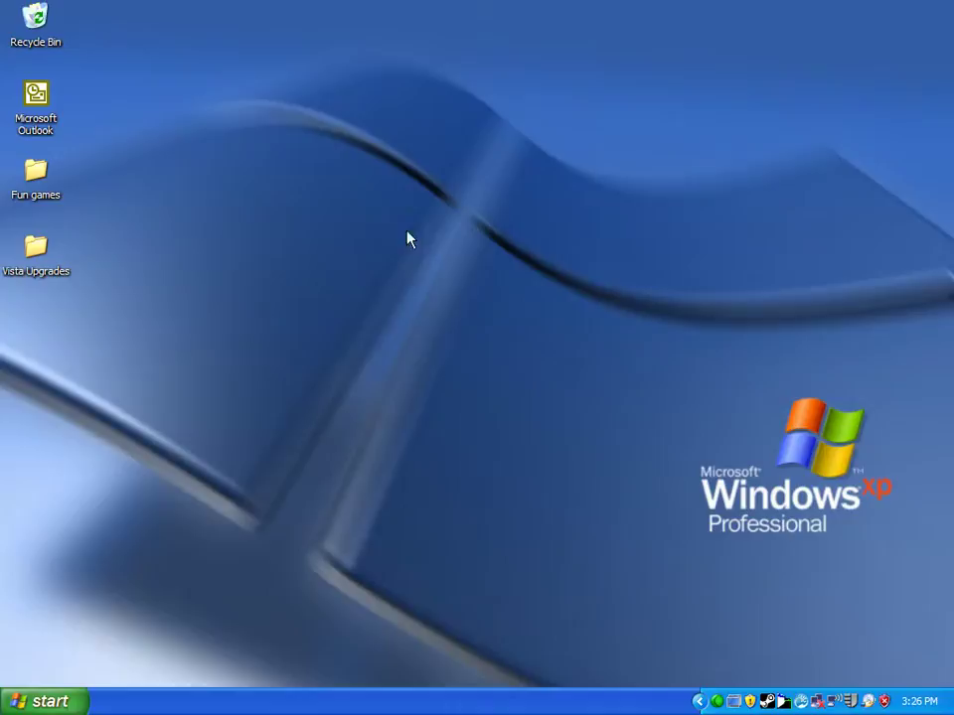
- Remove the Recycle Bin item from the dock
mouse_move(483, 6)
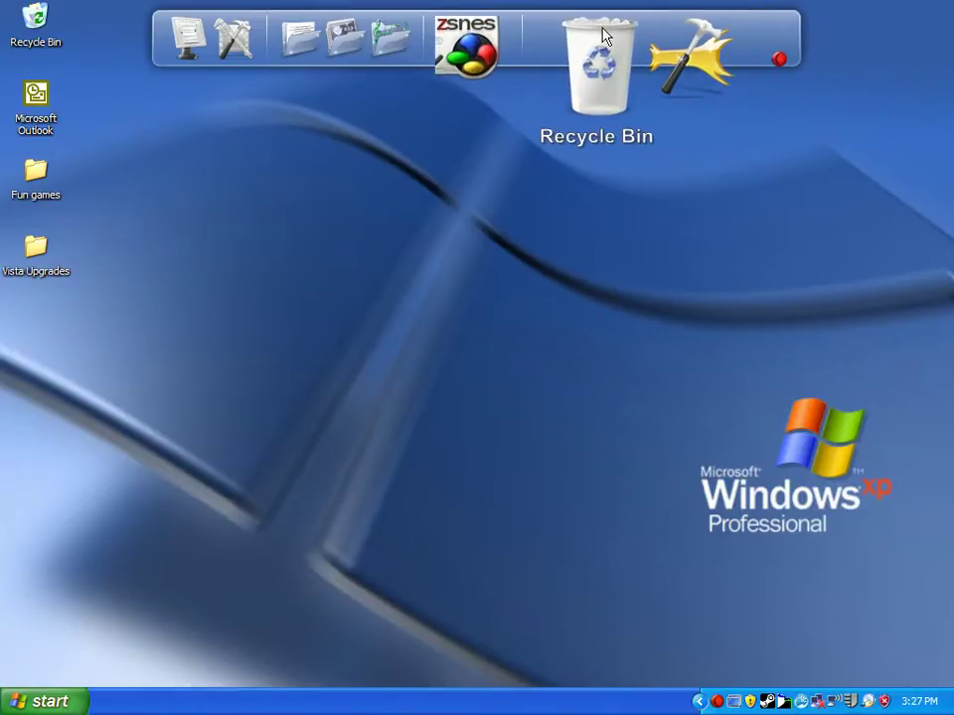
left_click_drag(602, 35, 610, 200)
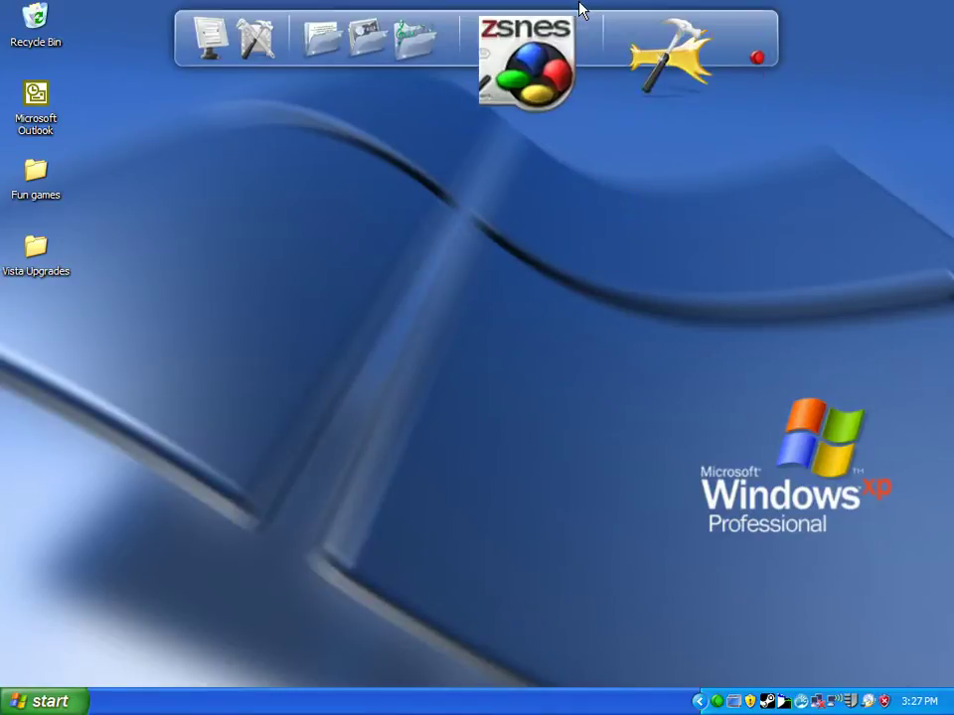
- Add a Recycle Bin item back to the dock and place it between the separator and the Settings item
right_click(592, 28)
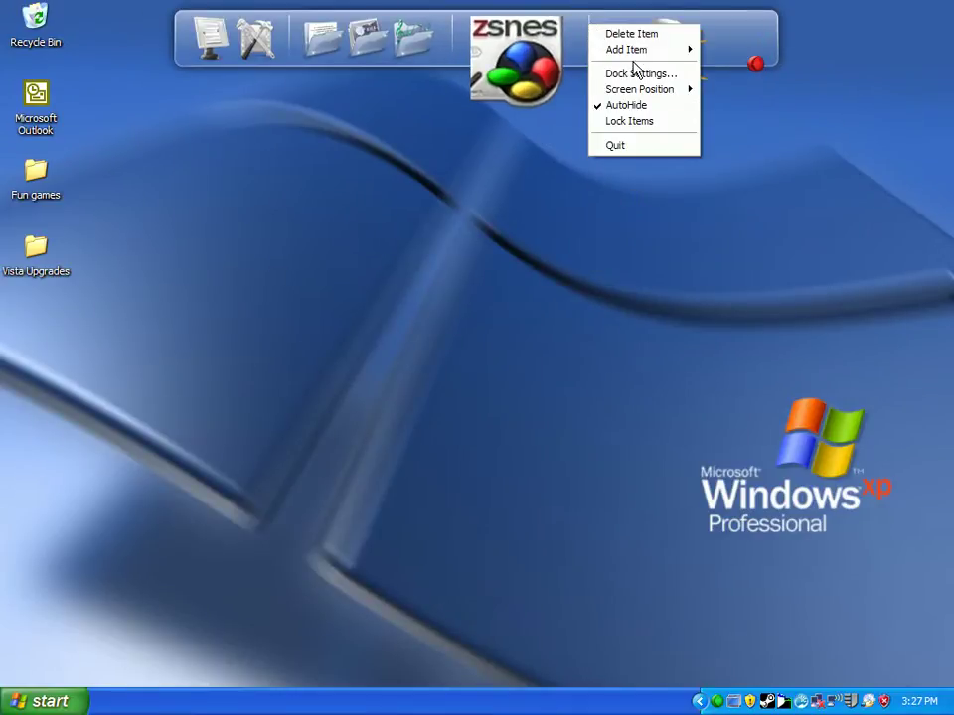
mouse_move(638, 55)
left_click(739, 121)
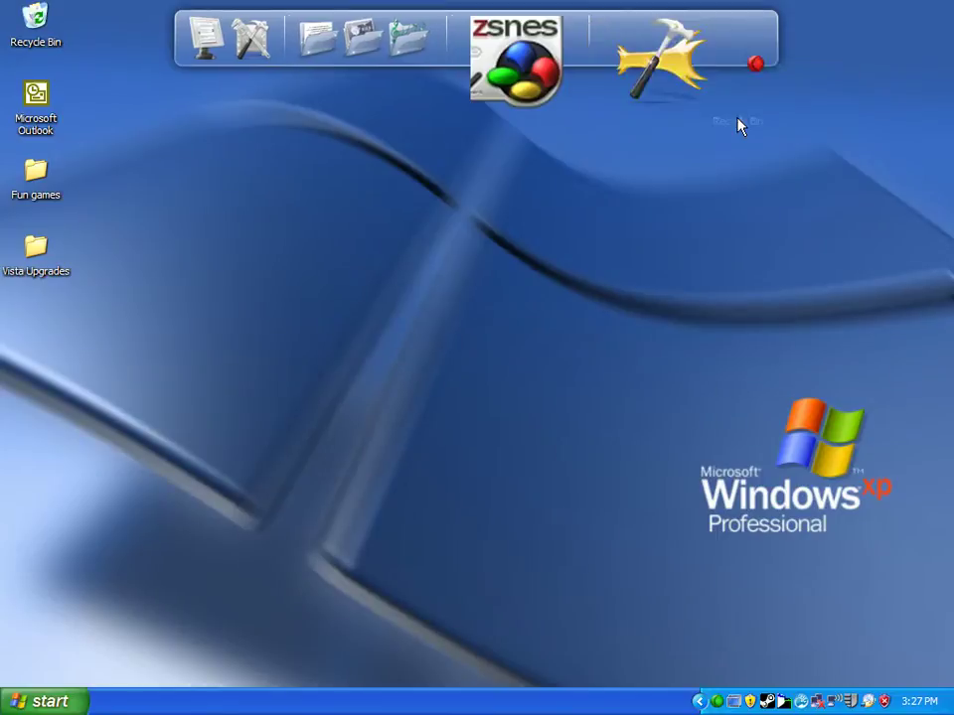
mouse_move(527, 5)
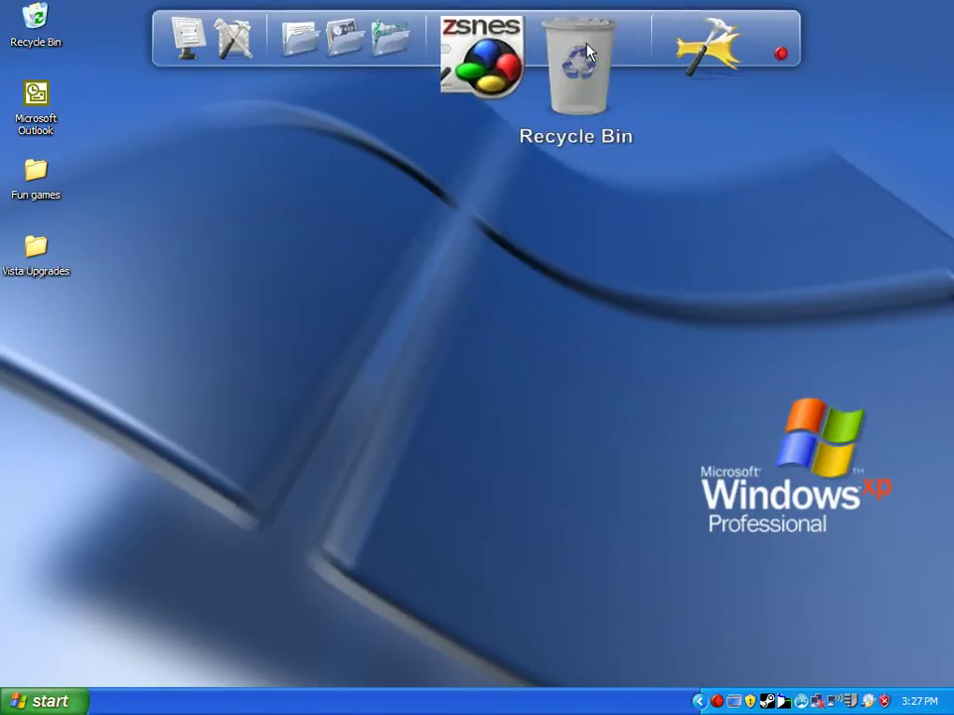
mouse_move(609, 51)
left_mouse_down()
mouse_move(615, 46)
mouse_move(604, 45)
mouse_move(608, 54)
left_mouse_up()
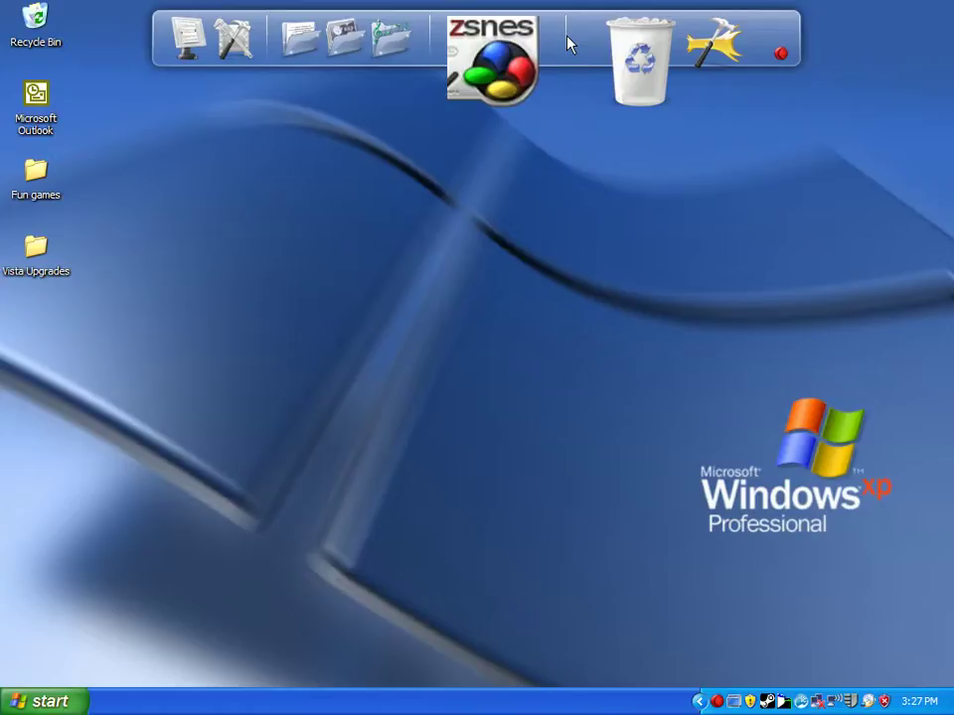
left_click(600, 59)
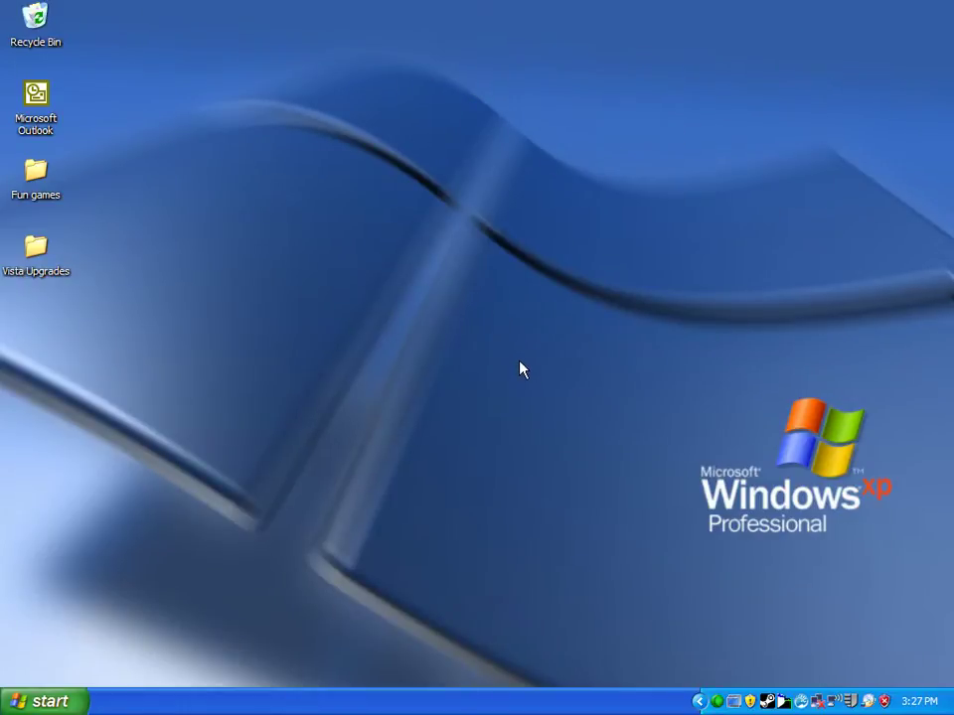
- Open the Vista Upgrades folder from the desktop and maximize its window
left_click(50, 250)
double_click(50, 250)
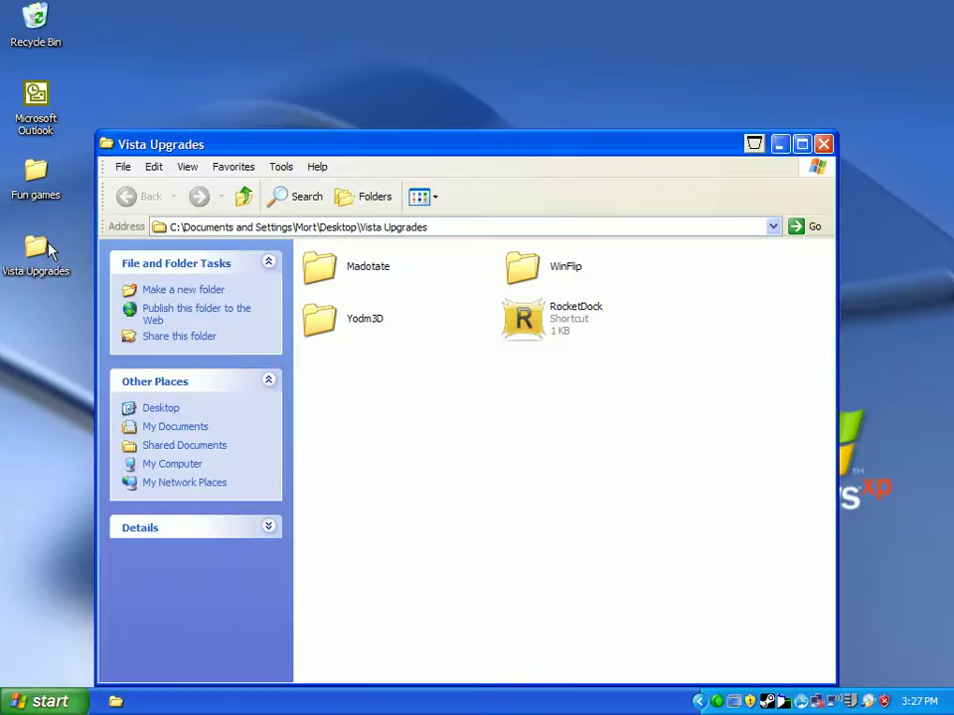
left_click_drag(310, 151, 324, 107)
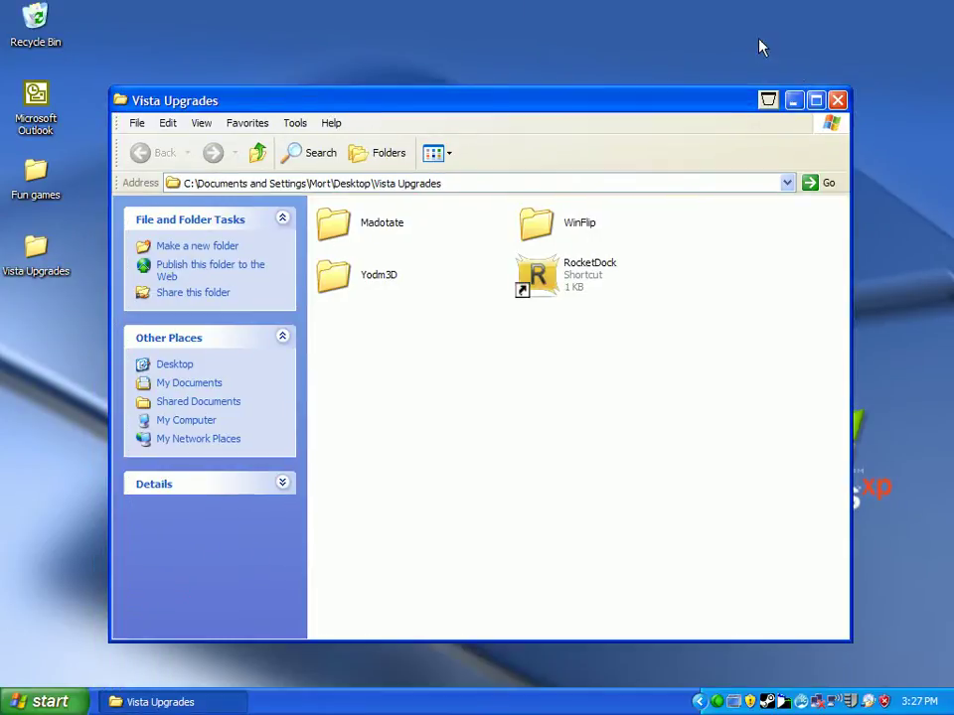
left_click(815, 101)
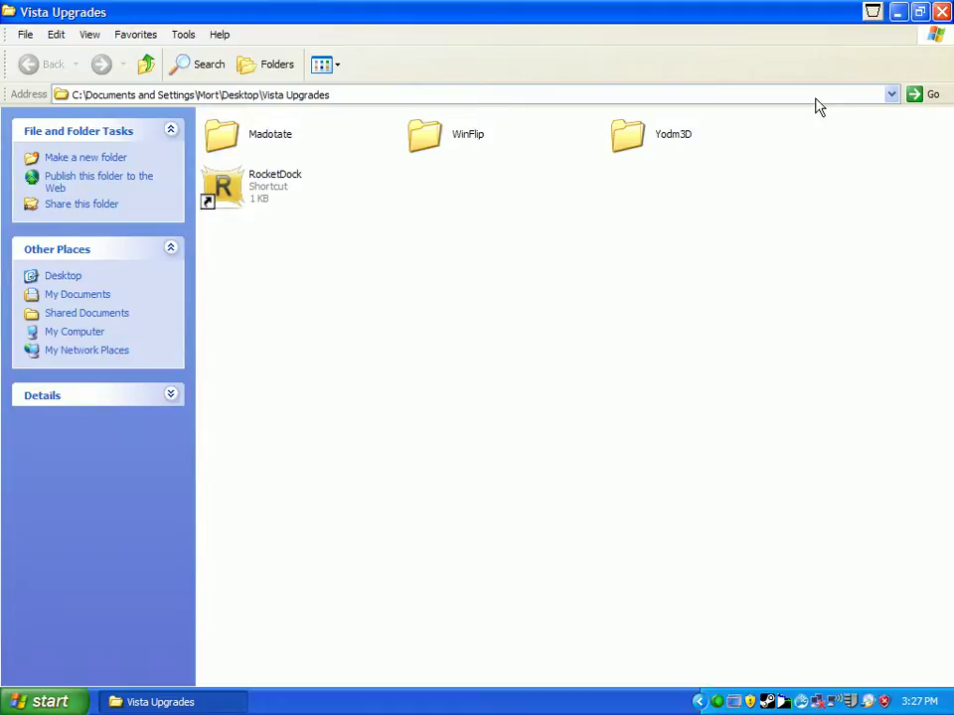
- Flip through the open windows in WinFlip's 3D view and bring the Vista Upgrades window back to the front
left_click(801, 701)
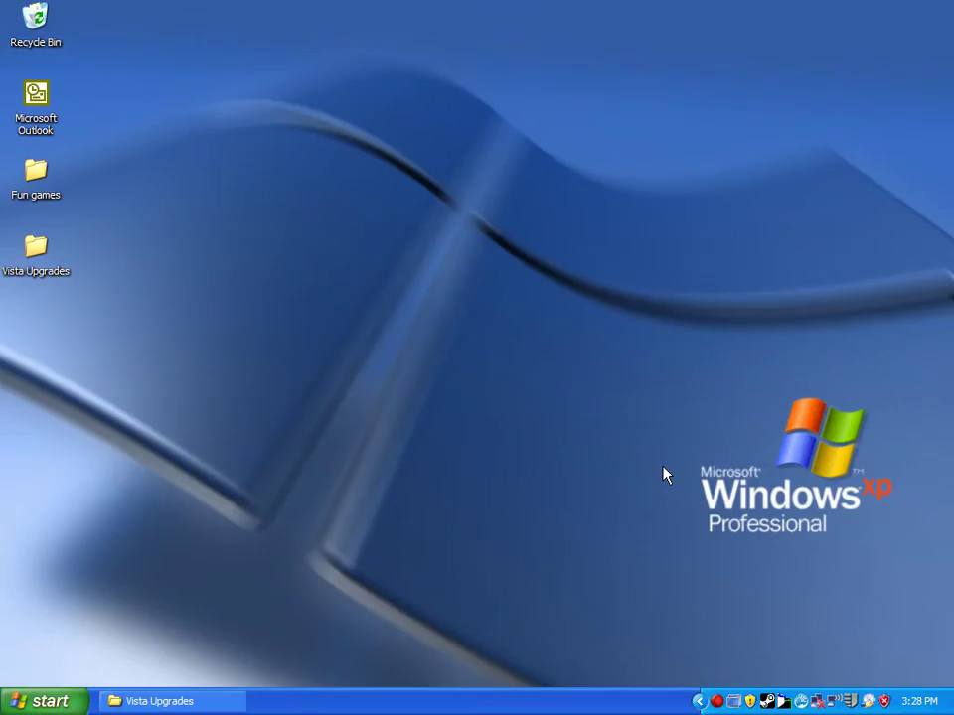
left_click(801, 702)
scroll(703, 586, "down", 2)
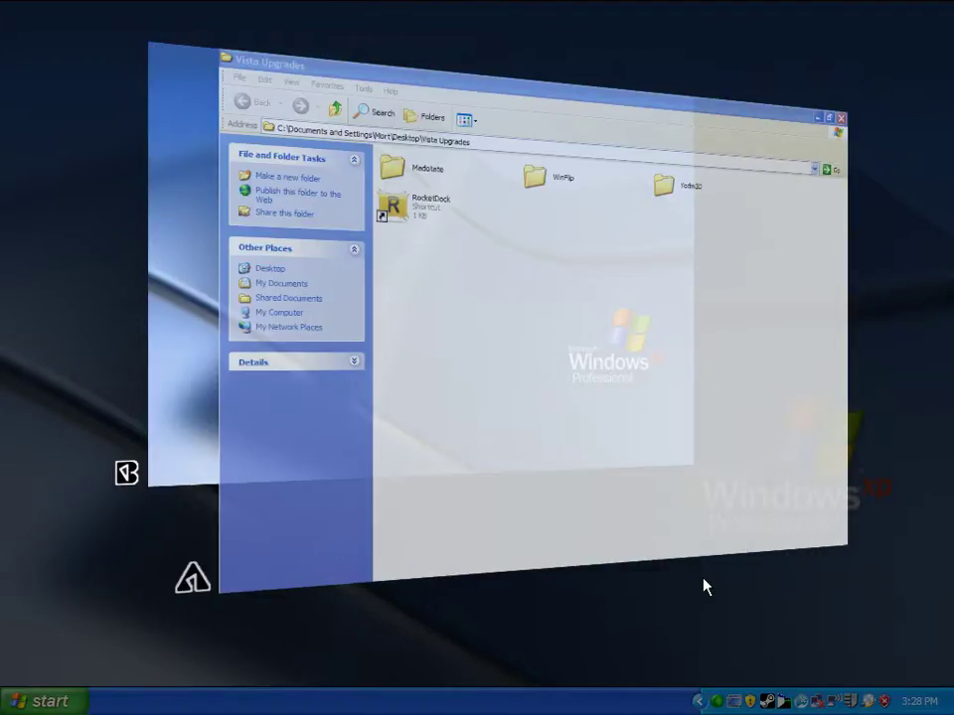
left_click(703, 587)
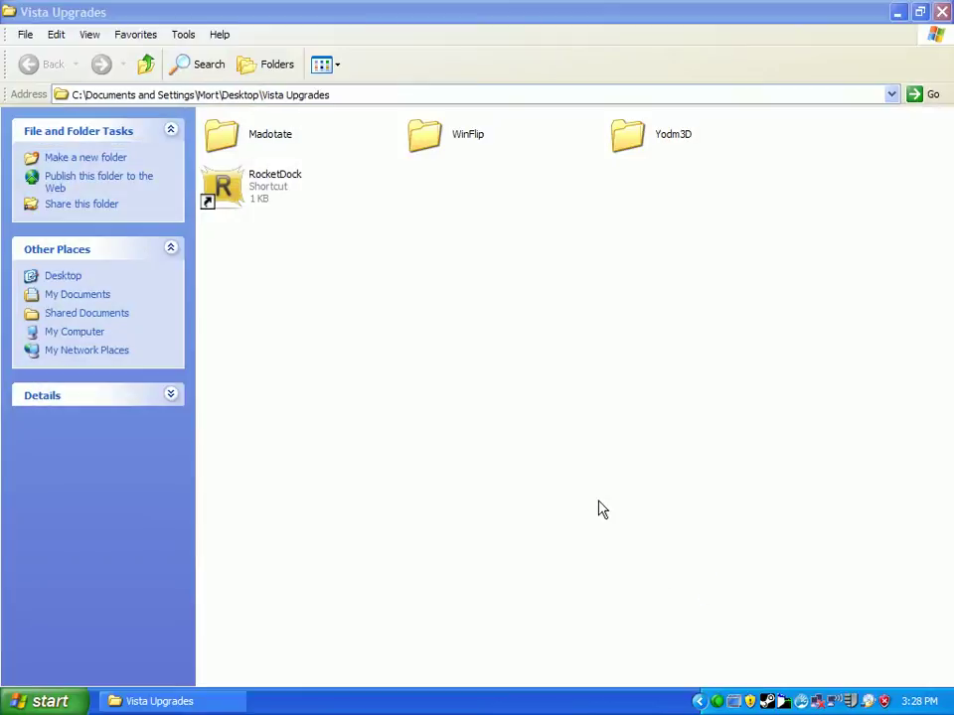
left_click(688, 23)
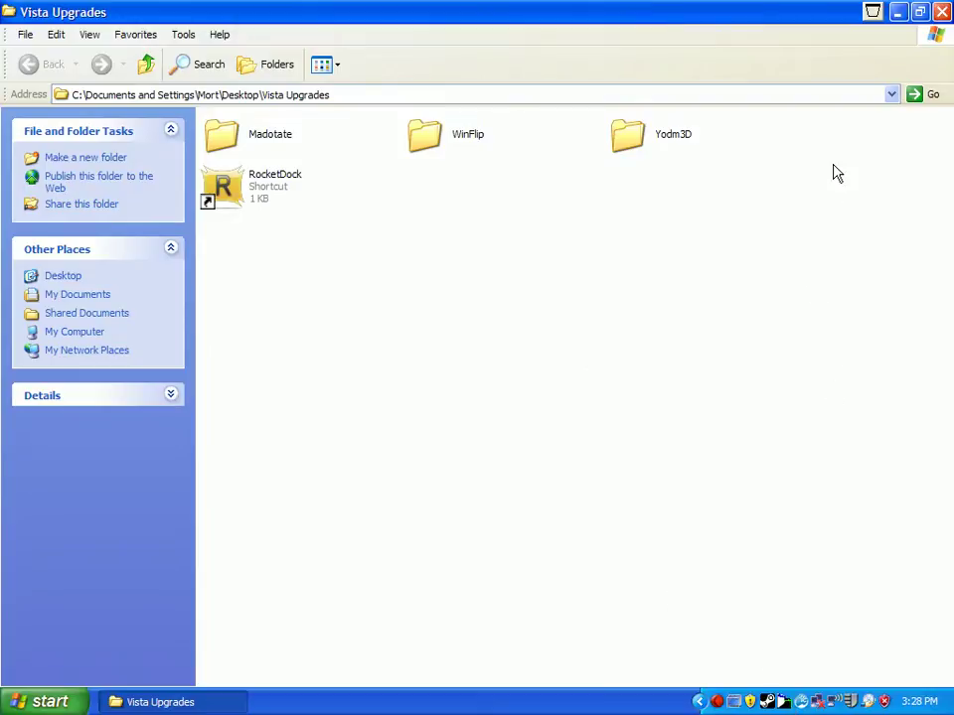
- Tilt the Vista Upgrades window into 3D and back, and close the window
left_click(875, 15)
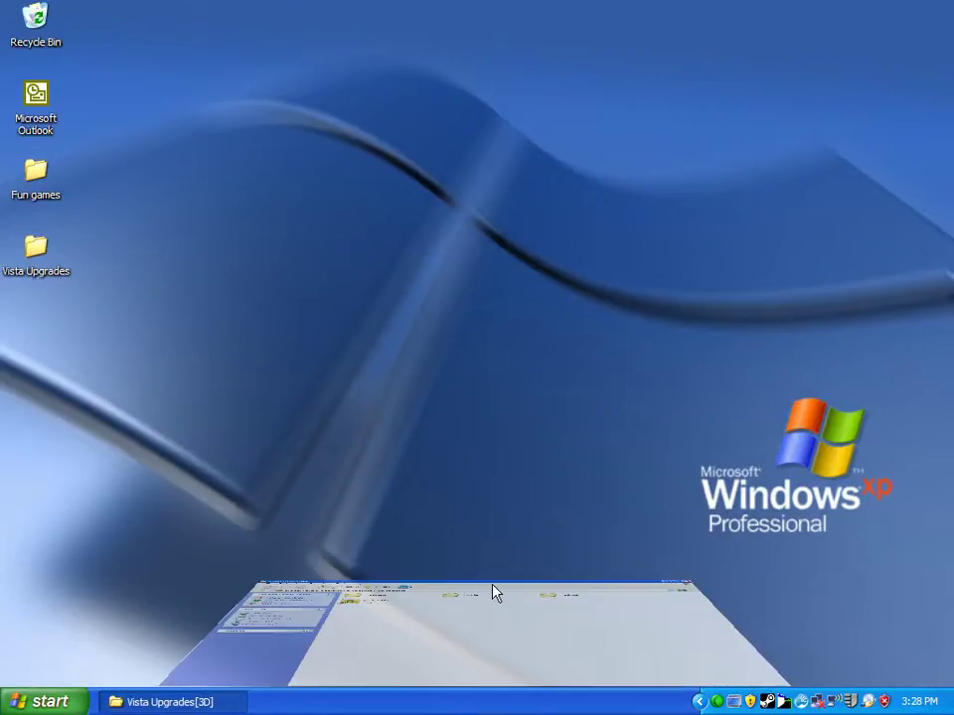
left_click_drag(497, 593, 475, 536)
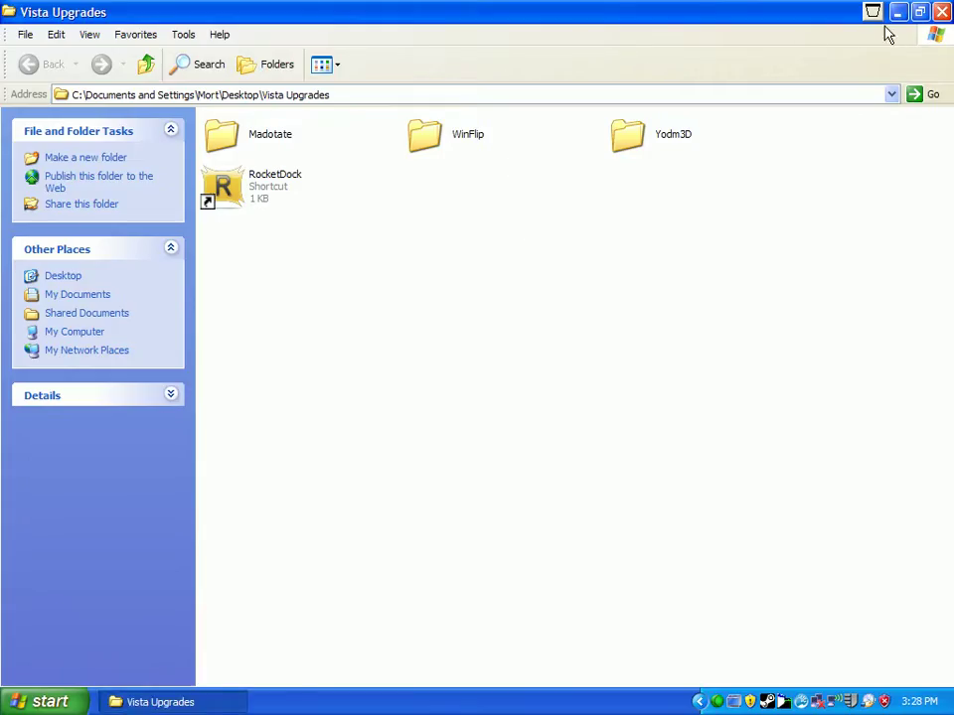
left_click(941, 12)
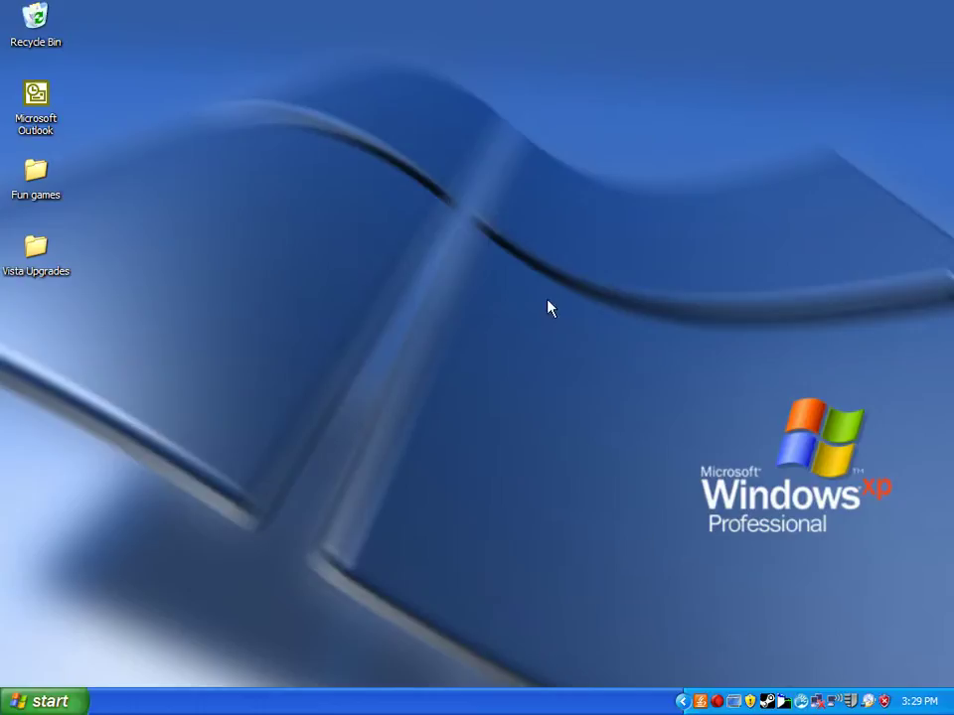
- Add the RocketDock Clock Docklet to the dock after the Music folder and remove it again
mouse_move(506, 9)
right_click(501, 39)
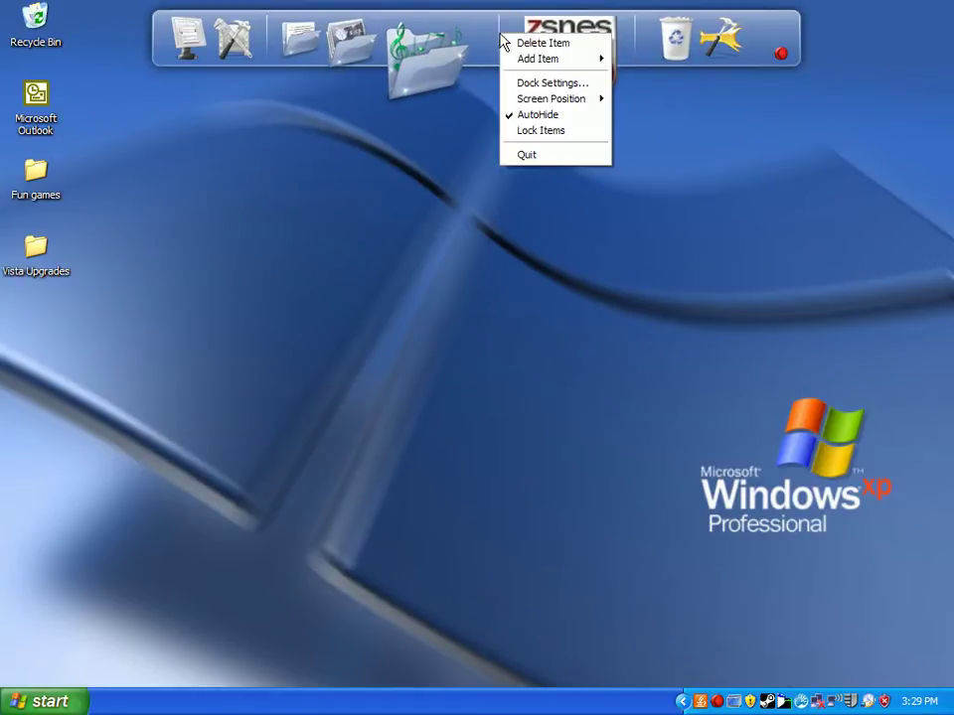
mouse_move(571, 61)
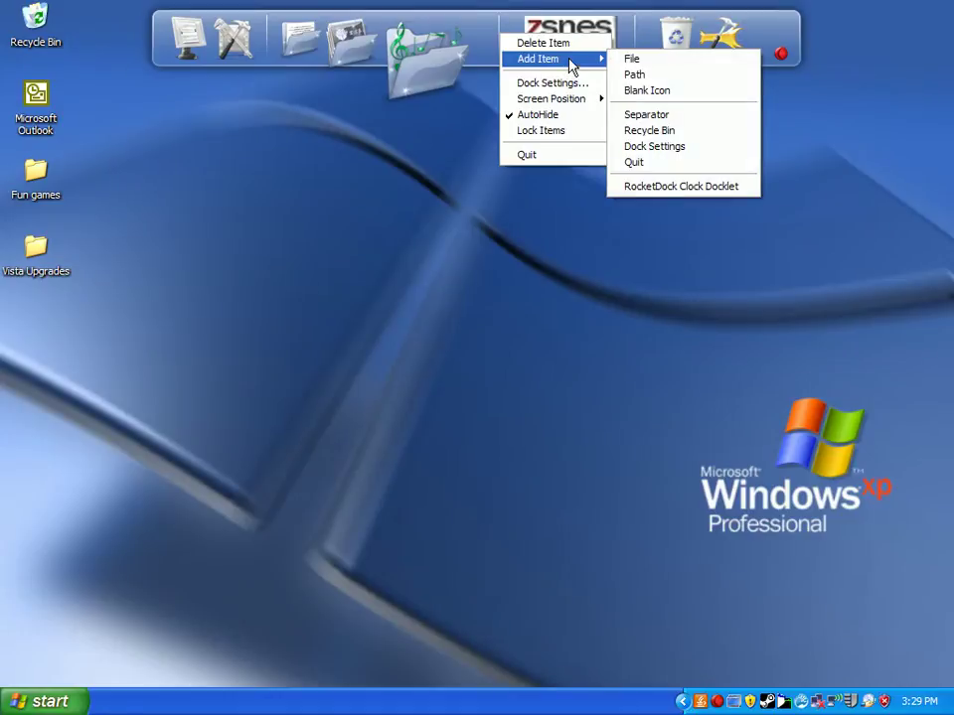
left_click(678, 189)
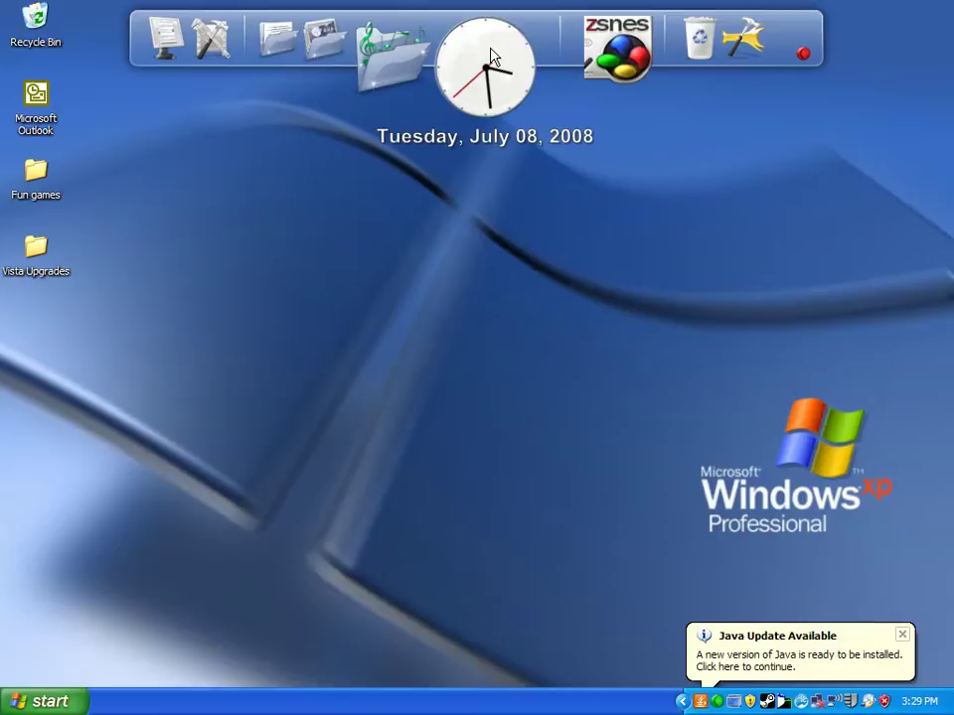
left_click_drag(490, 58, 501, 247)
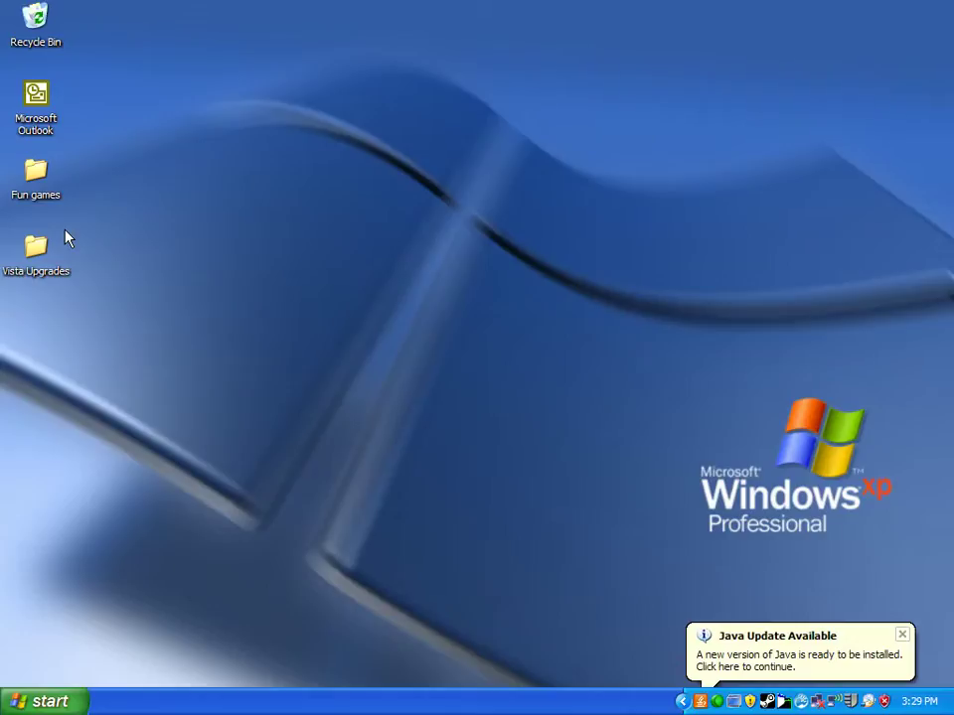
- Reopen the Vista Upgrades folder and quit RocketDock, minimizing the recorder window that covers the folder
double_click(38, 249)
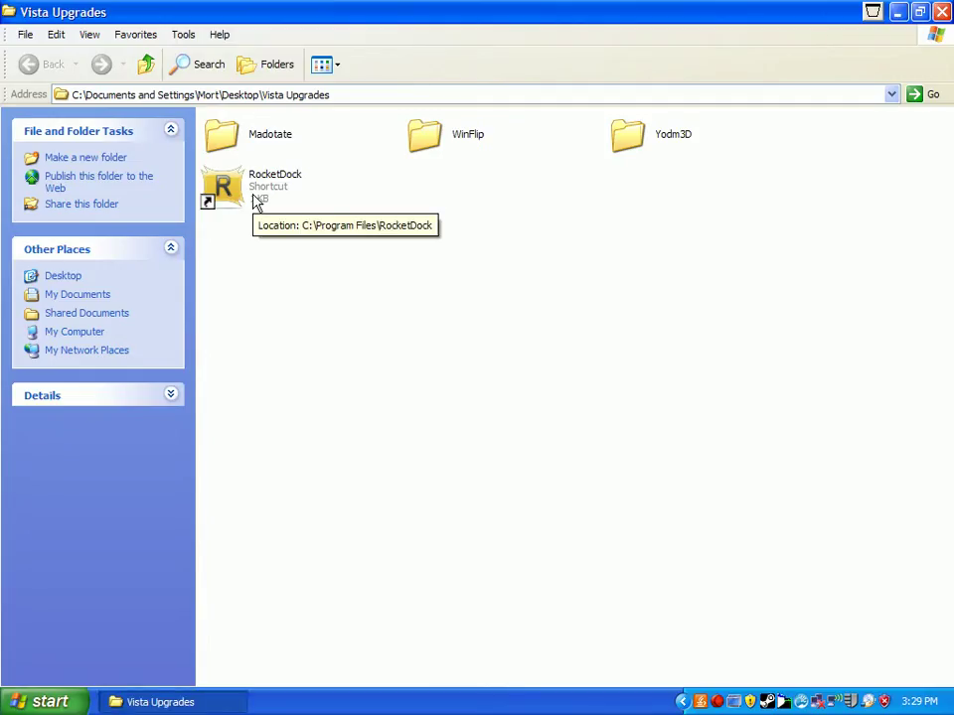
mouse_move(466, 6)
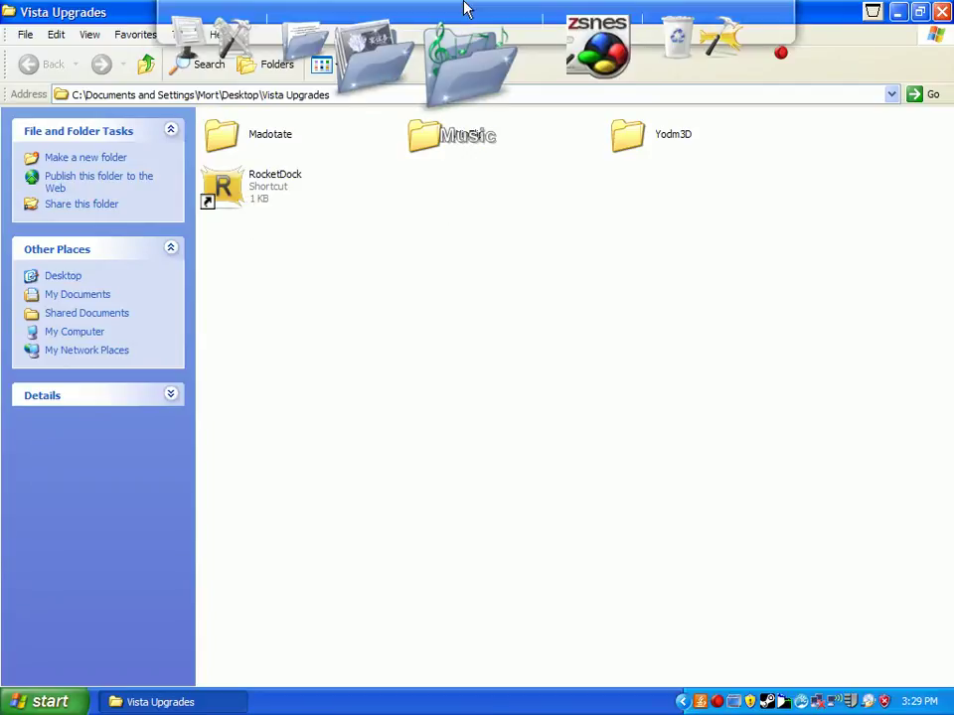
right_click(497, 32)
left_click(536, 150)
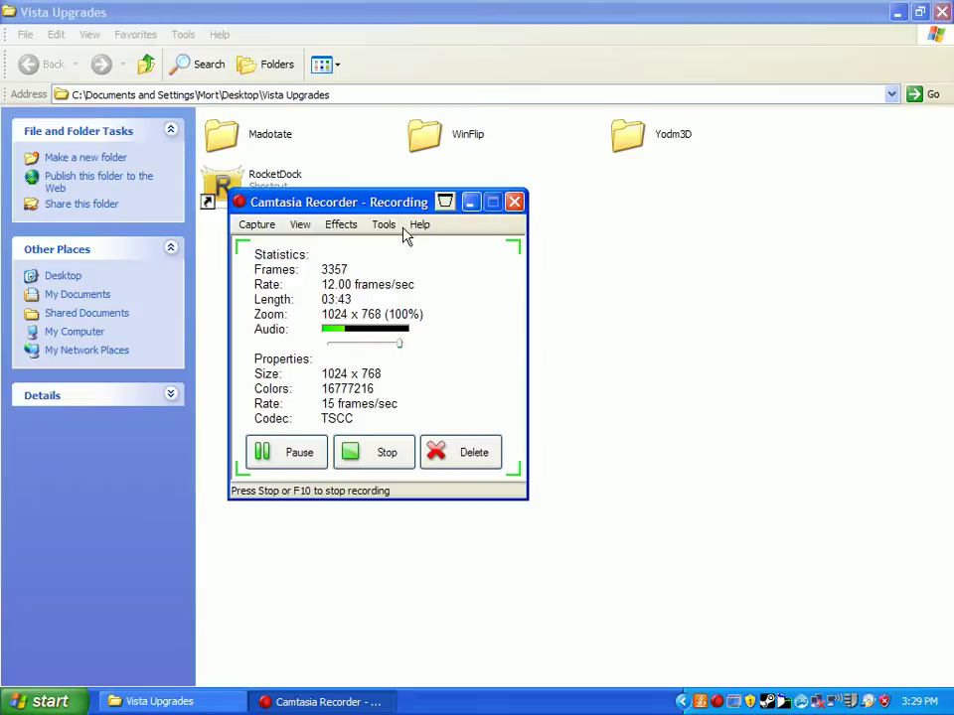
left_click(473, 203)
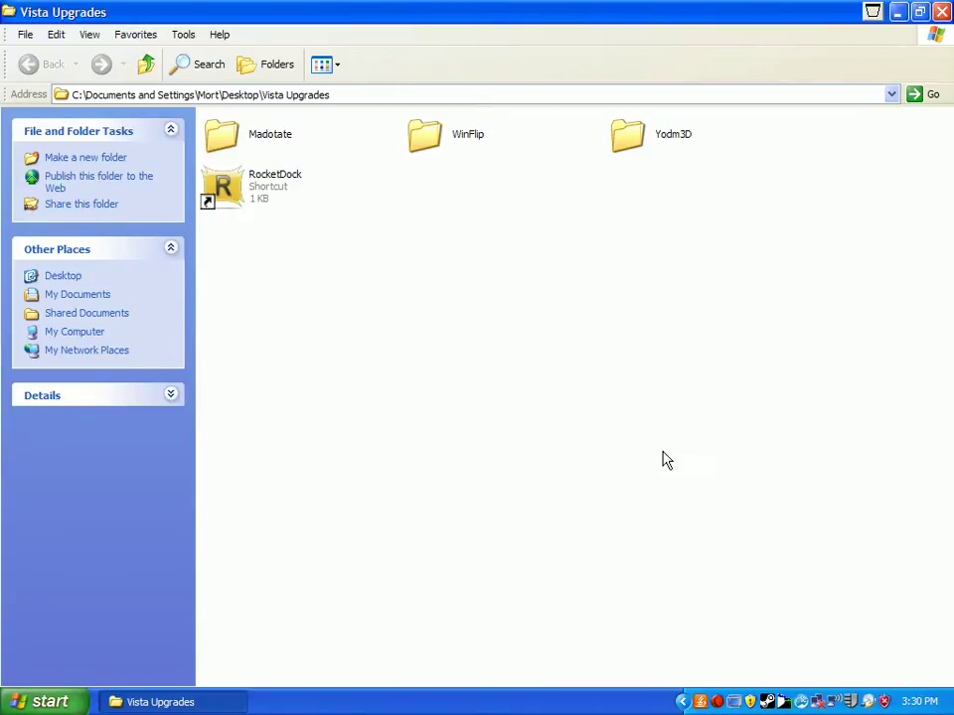
- Exit the other running desktop-effect utilities, Madotate, Yodm3D and WinFlip
right_click(727, 700)
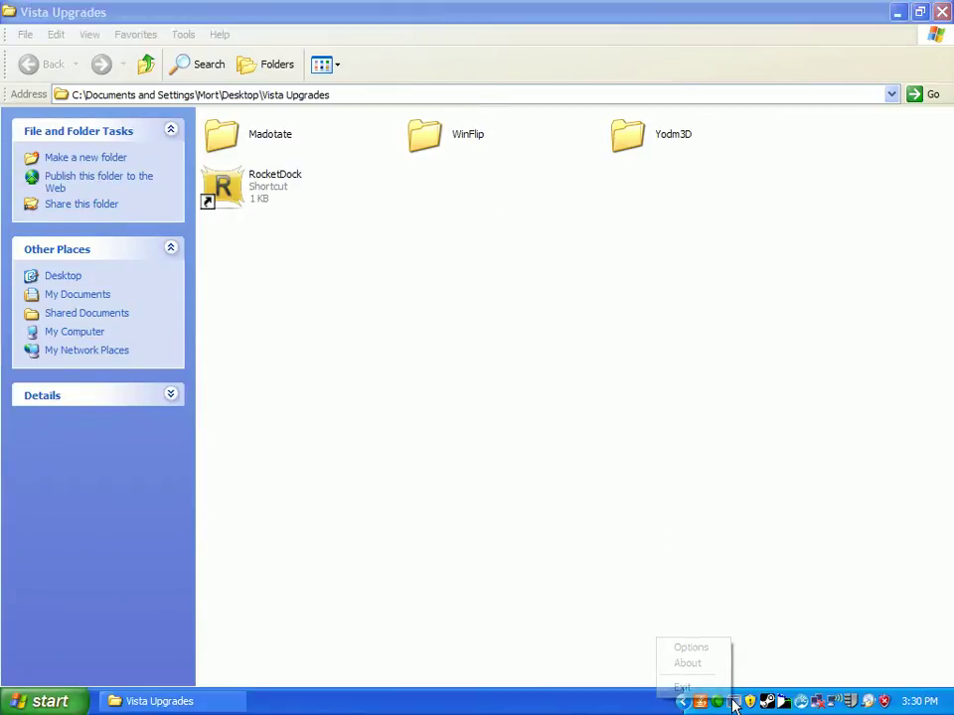
left_click(726, 694)
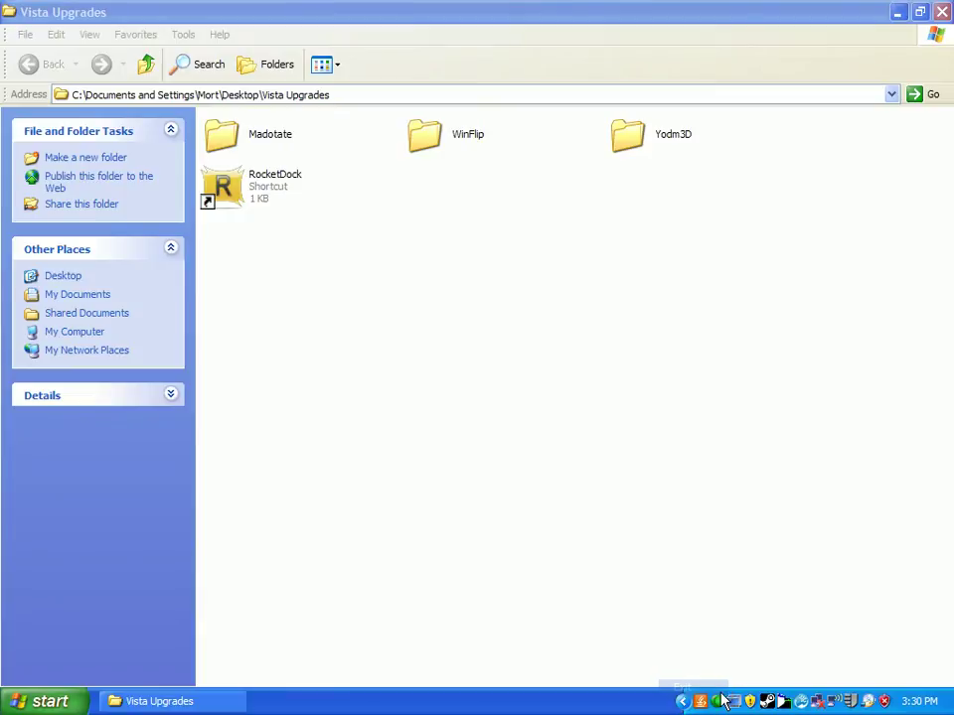
right_click(781, 697)
left_click(809, 676)
right_click(787, 702)
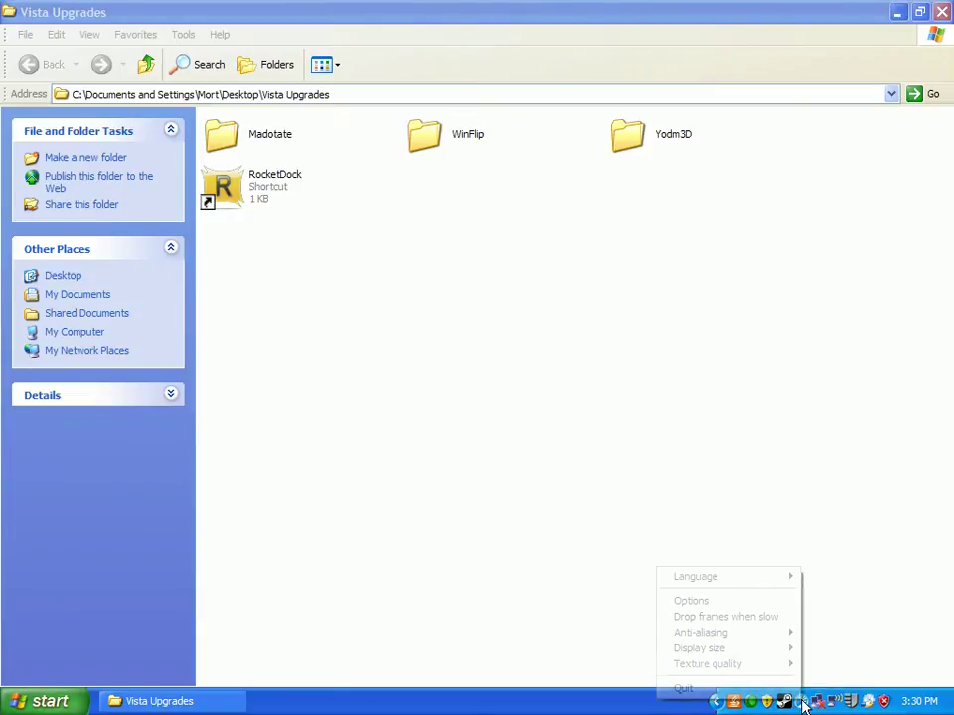
left_click(794, 693)
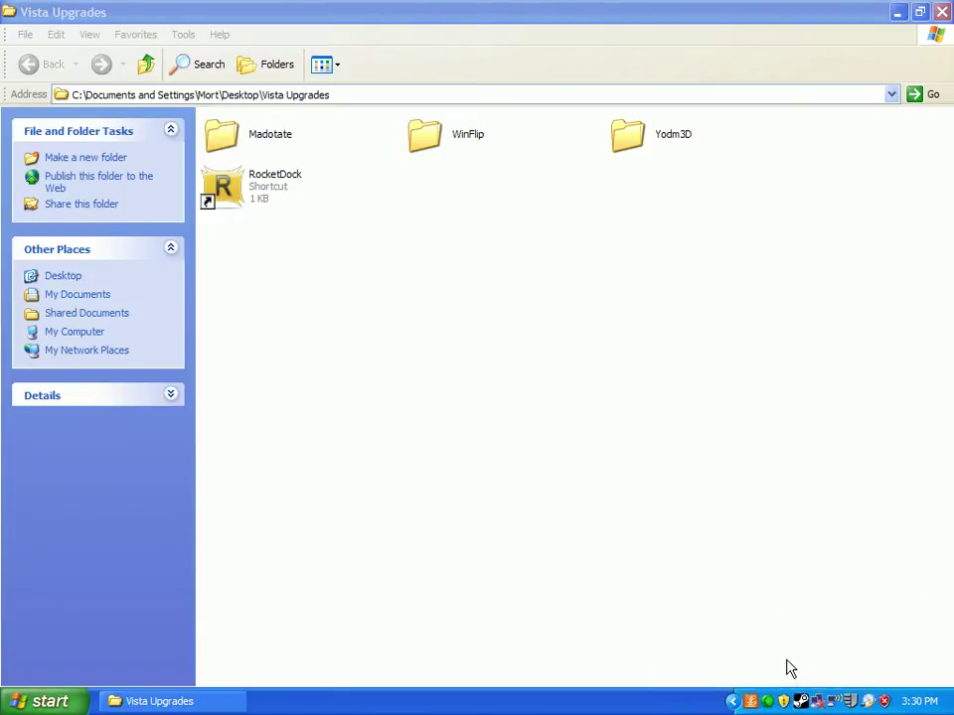
- Launch RocketDock from its shortcut and view the icon settings of the dock's Settings item without changing them
double_click(243, 196)
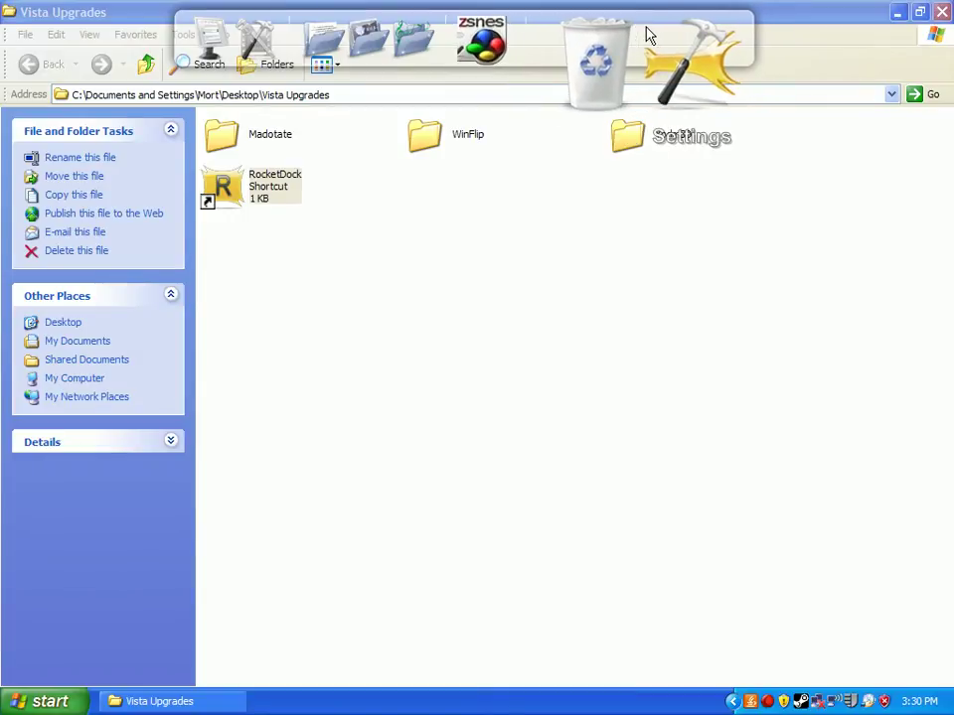
right_click(647, 36)
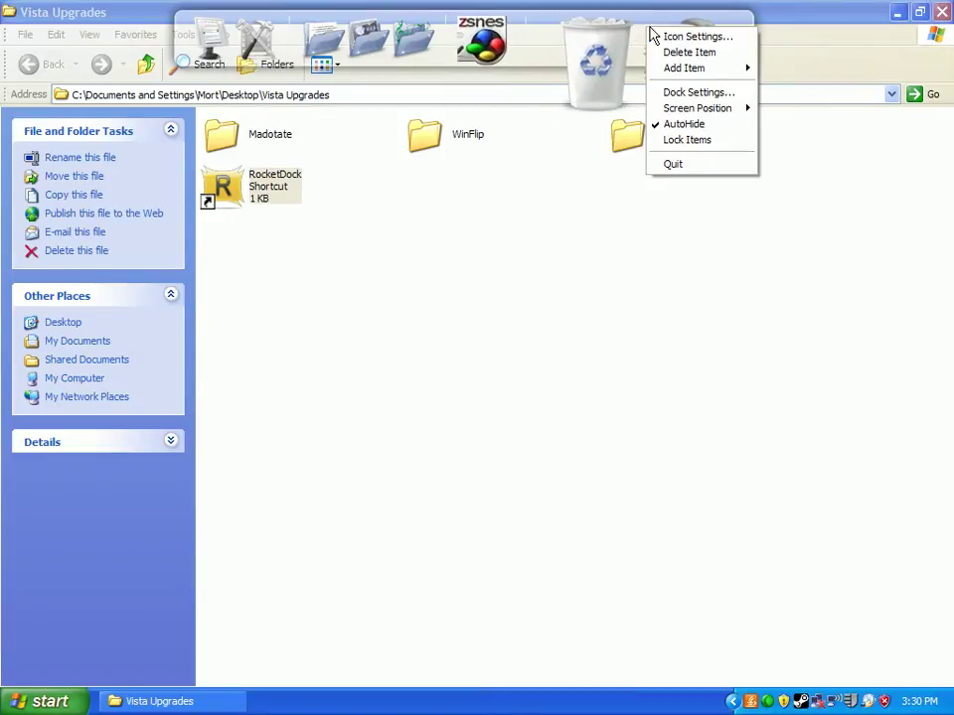
left_click(730, 40)
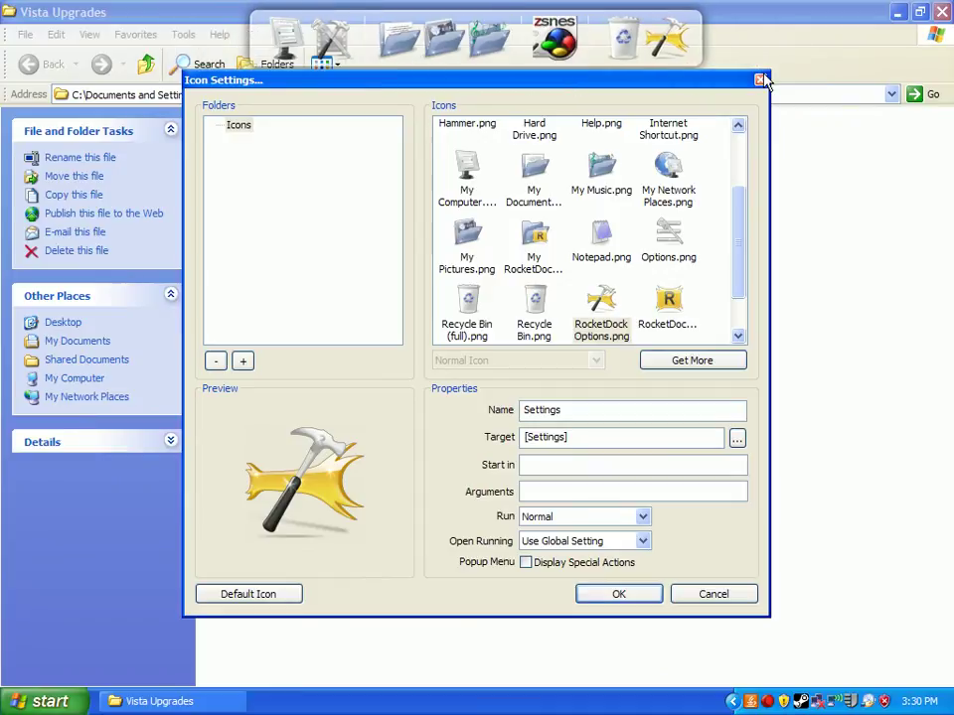
left_click(758, 79)
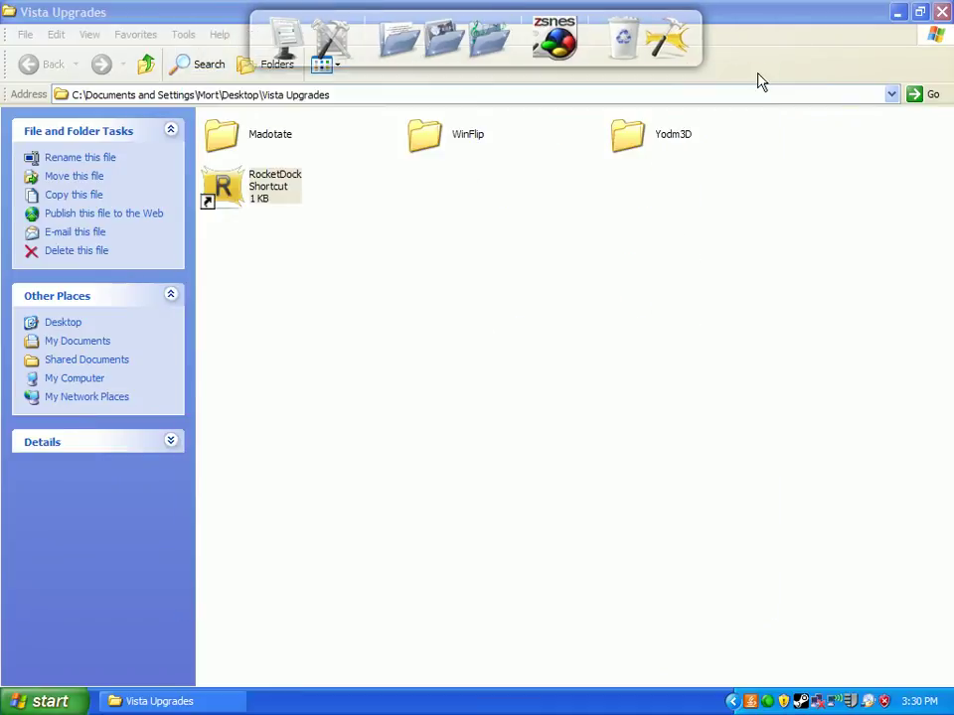
- Open RocketDock's dock settings at the About page and close them without making changes
right_click(521, 42)
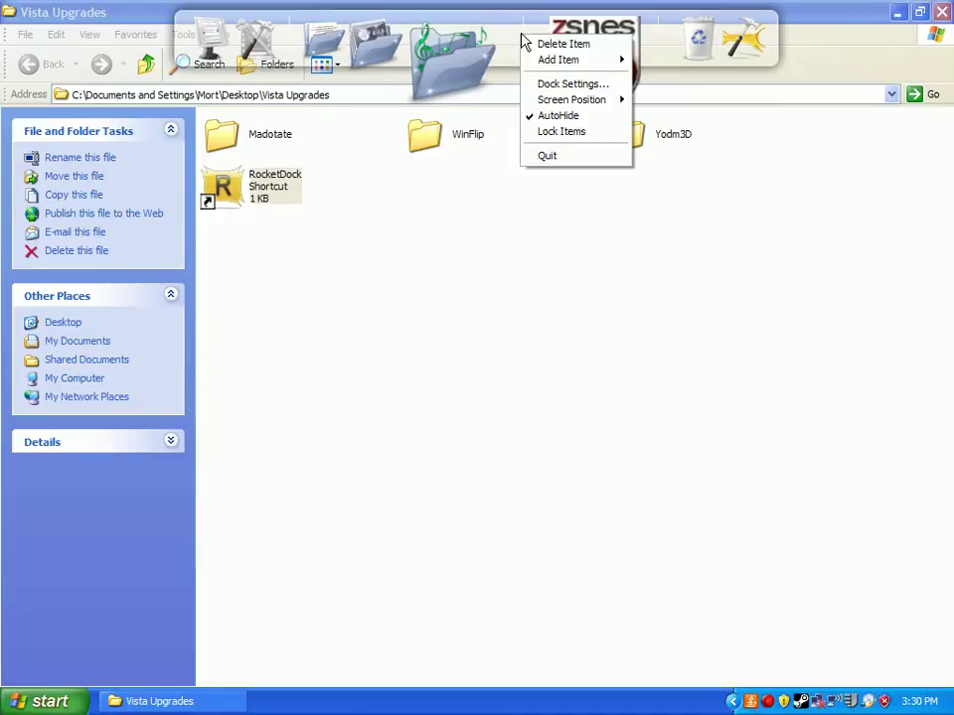
left_click(549, 84)
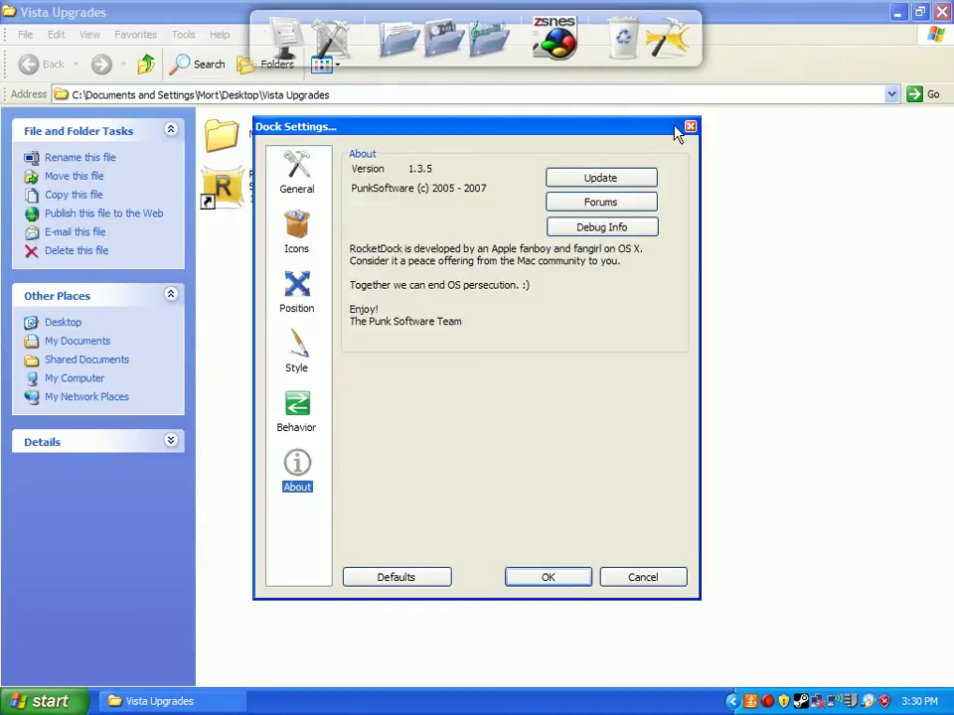
left_click(691, 129)
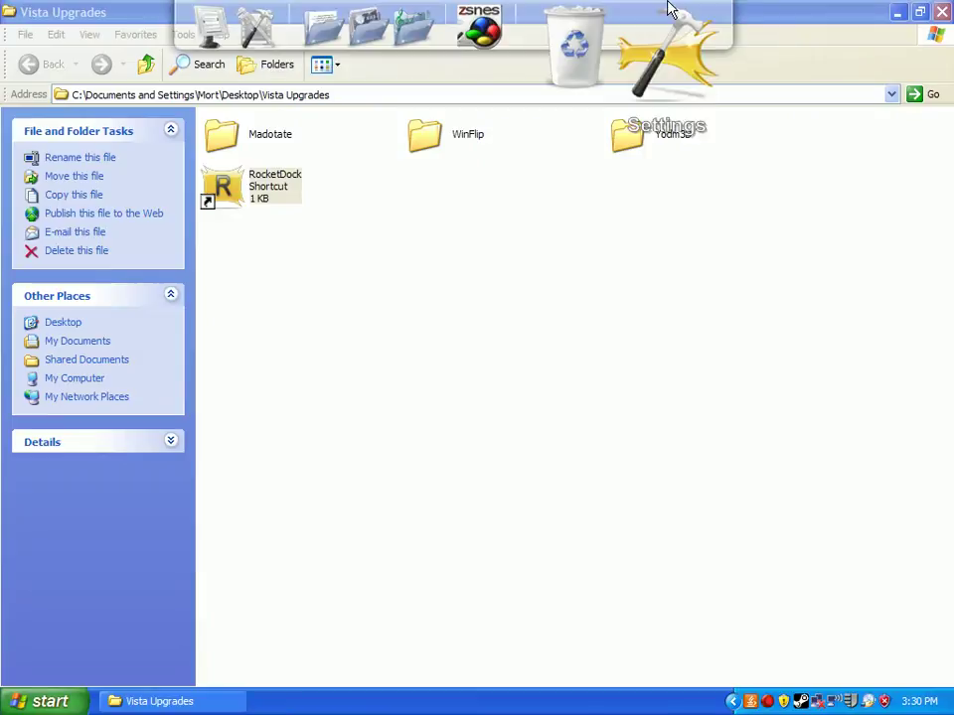
left_click(593, 280)
- Launch mtatecfg from the Madotate folder and open the Madotate settings
left_click(226, 134)
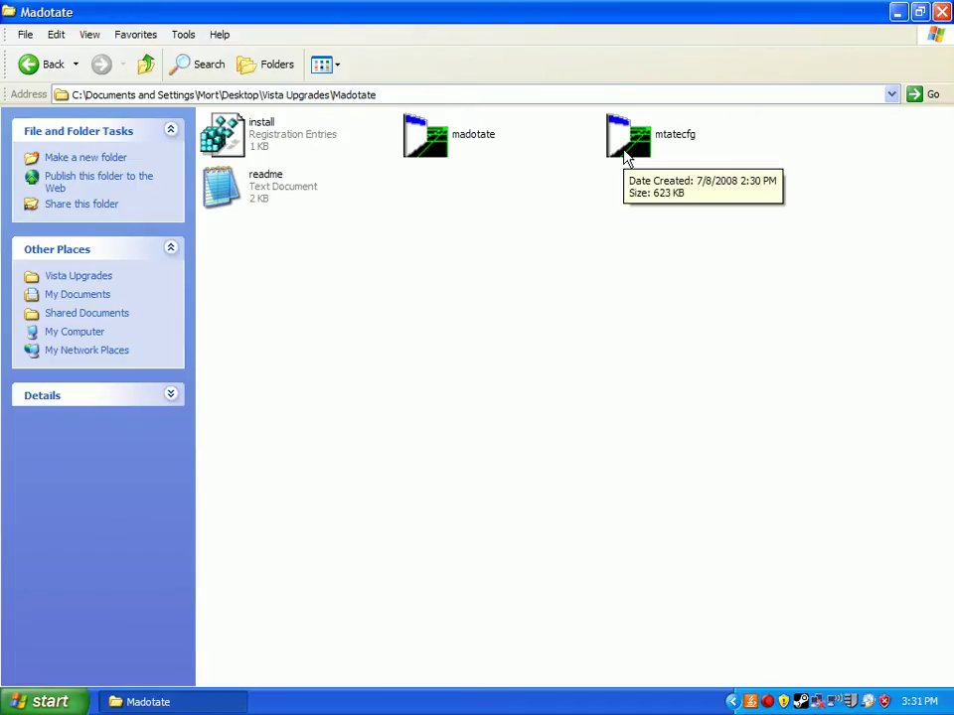
left_click(626, 155)
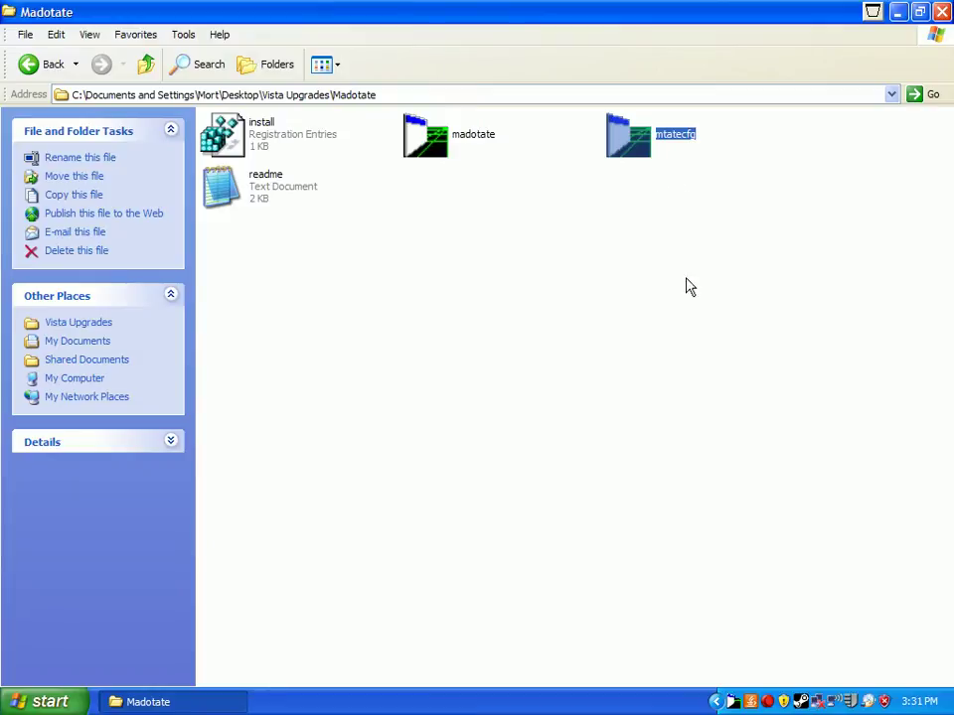
right_click(732, 702)
left_click(752, 643)
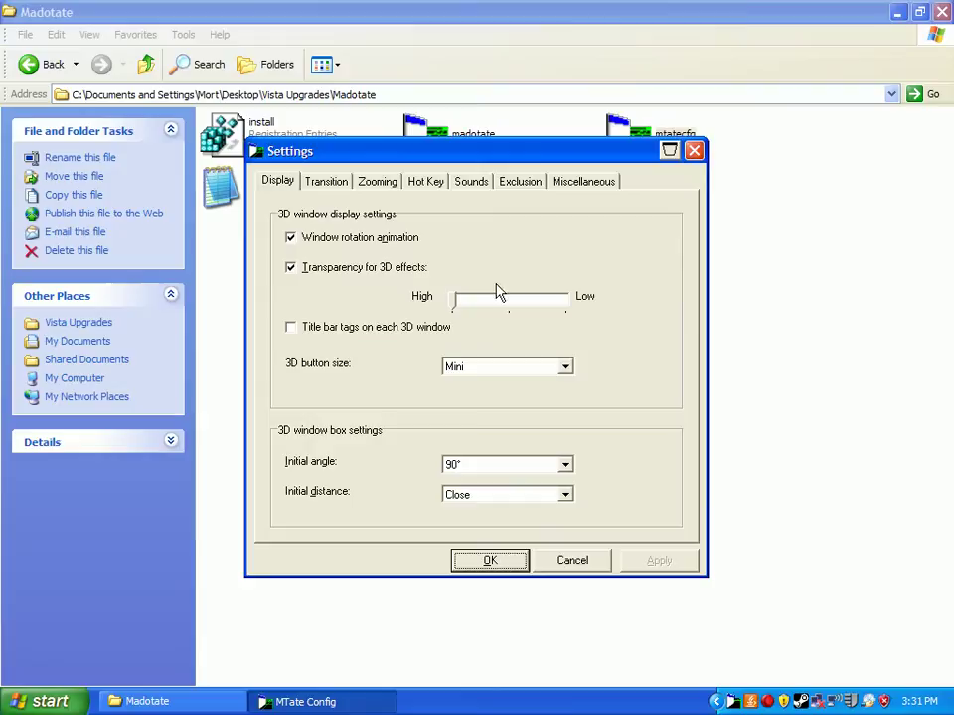
- Review Madotate's Transition, Zooming, Hot Key, Sounds, Exclusion and Miscellaneous settings without changing them
left_click(328, 182)
left_click(384, 184)
left_click(441, 185)
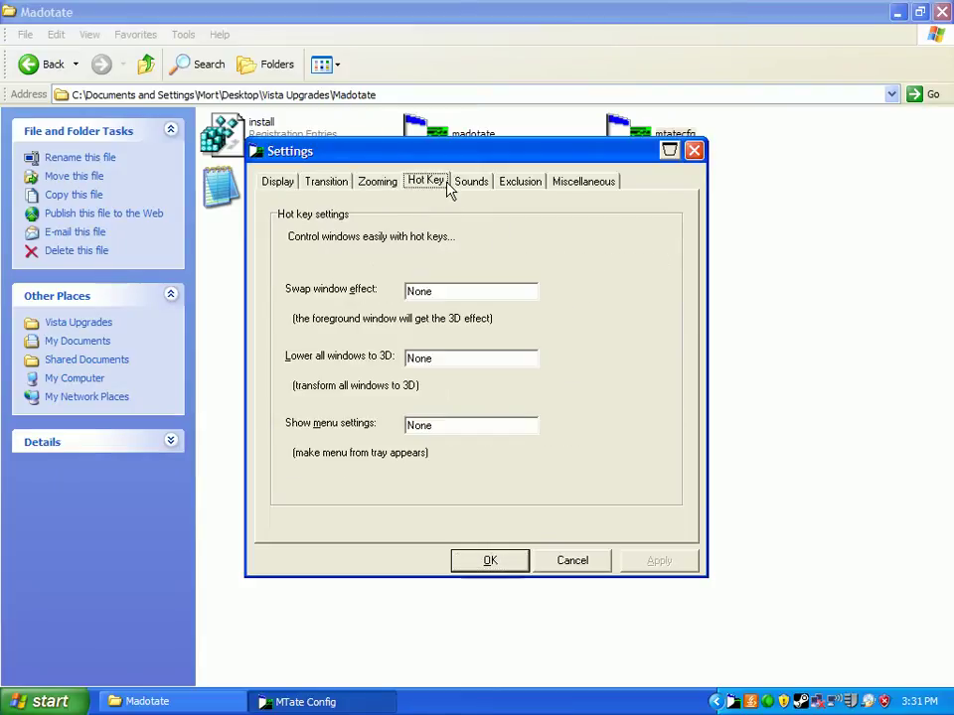
left_click(473, 184)
left_click(522, 184)
left_click(585, 185)
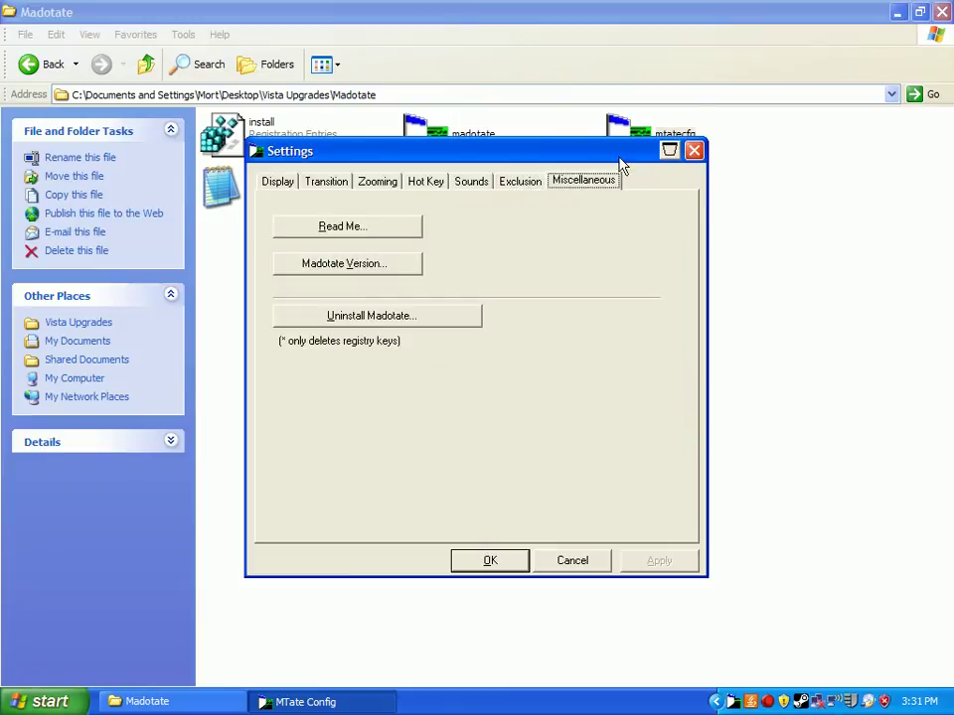
- Close the Madotate settings and exit Madotate
left_click(694, 151)
left_click(553, 257)
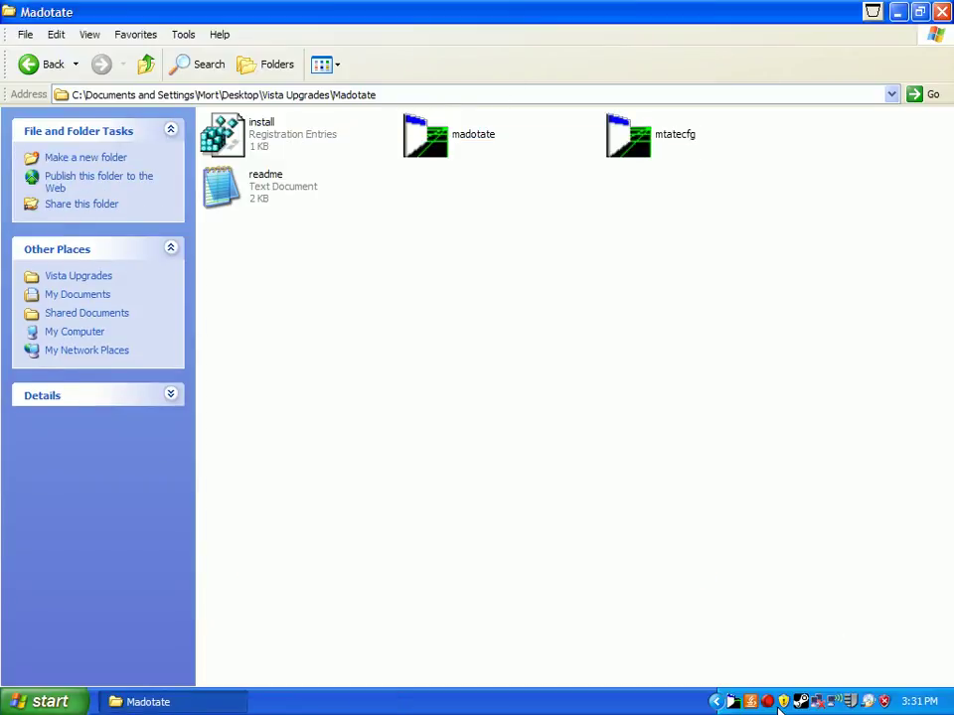
right_click(731, 701)
left_click(747, 676)
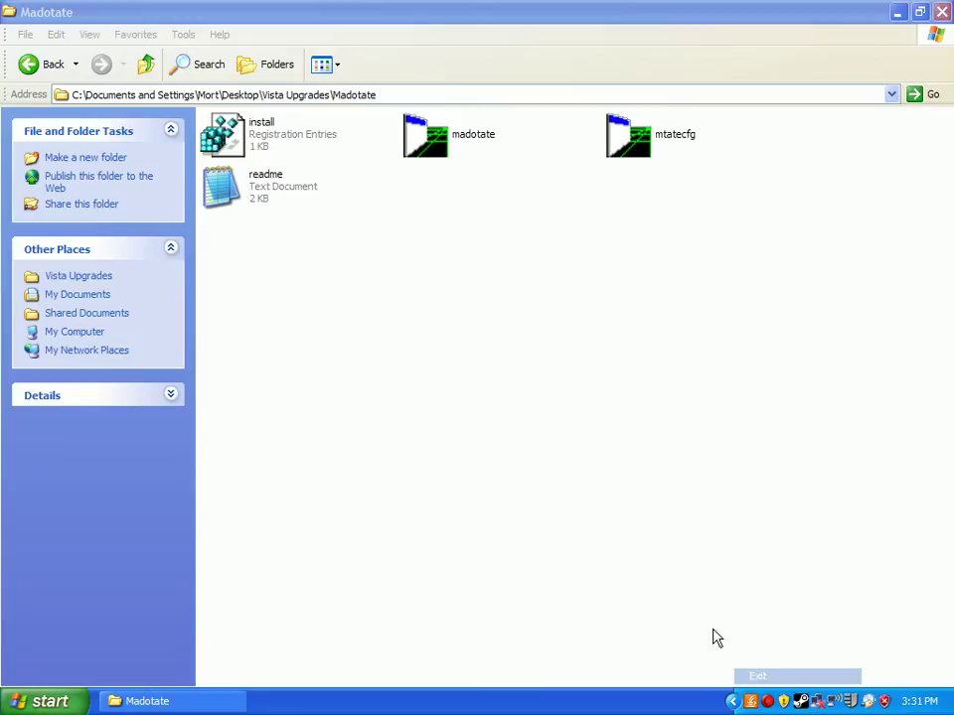
- Open the WinFlip folder in Vista Upgrades and look through its files for the WinFlip program
left_click(41, 71)
double_click(430, 137)
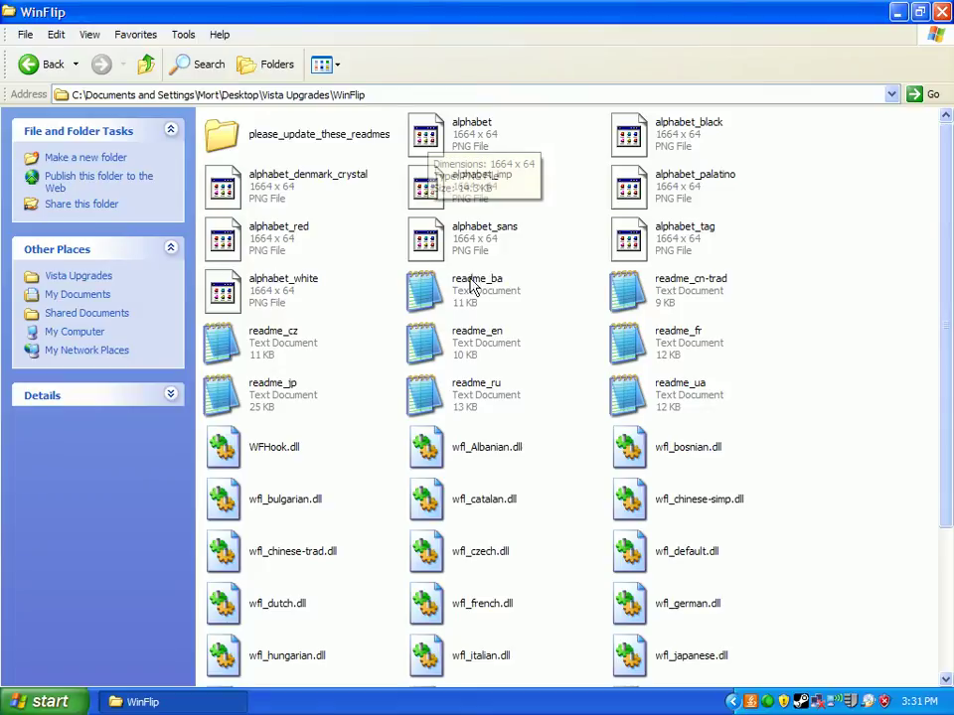
scroll(490, 328, "down", 3)
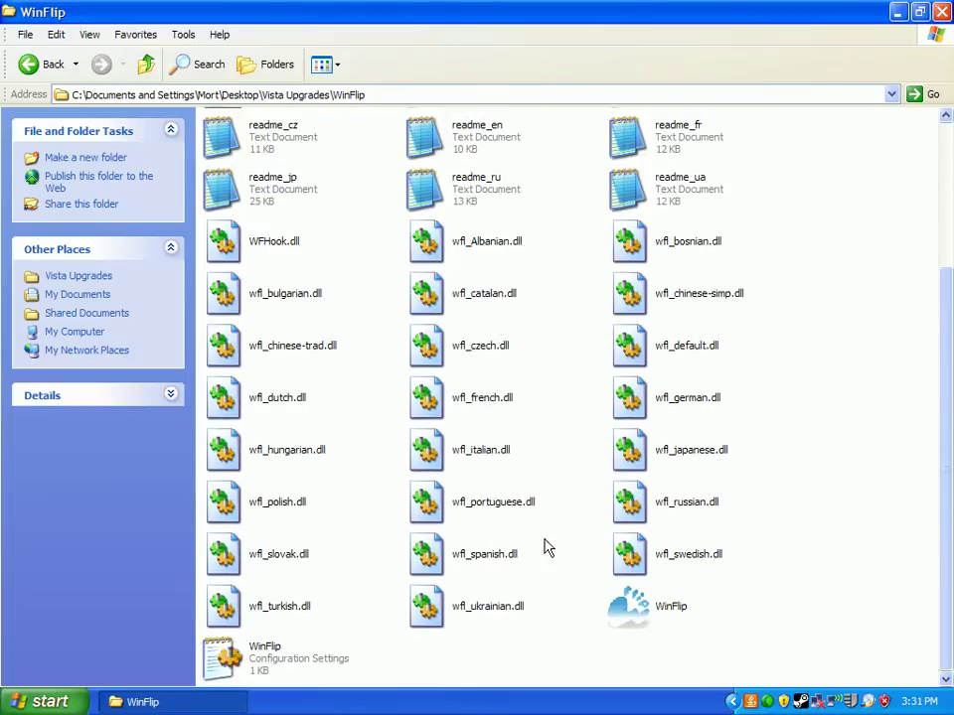
scroll(437, 386, "up", 3)
scroll(437, 432, "down", 3)
scroll(440, 417, "up", 3)
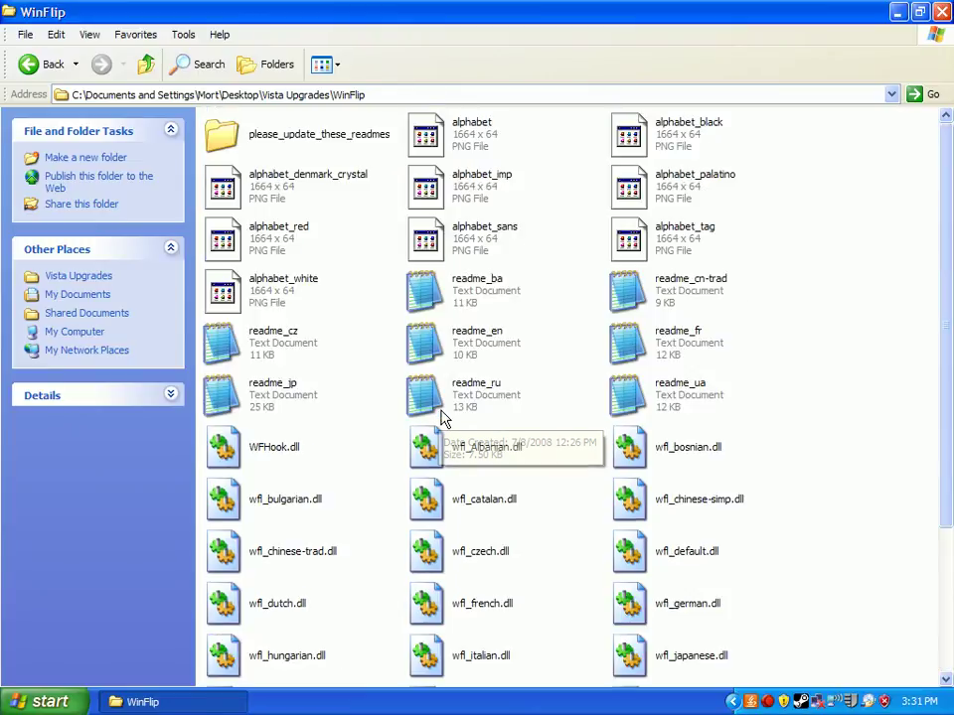
scroll(442, 418, "down", 3)
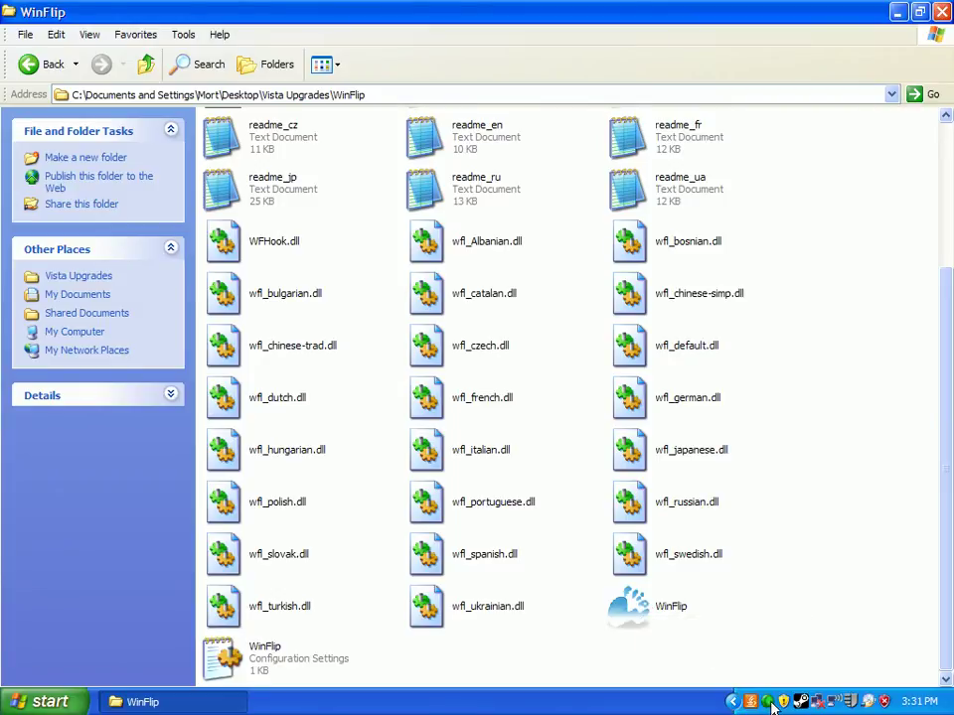
- Return to Vista Upgrades and launch the Yodm3D program from the yodm3D folder inside Yodm3D
left_click(36, 67)
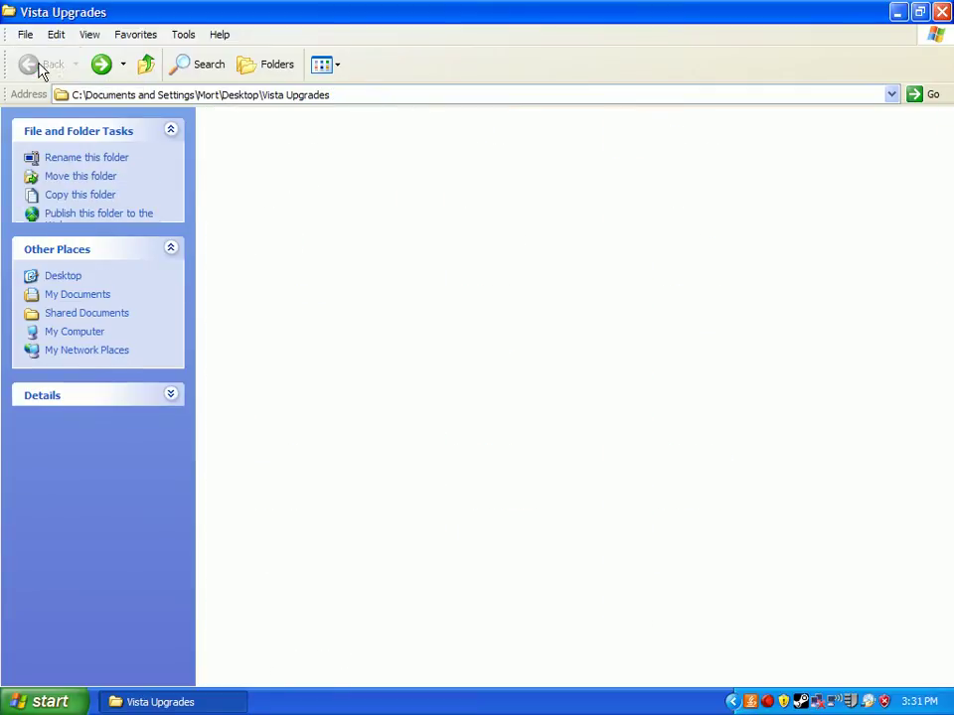
double_click(620, 139)
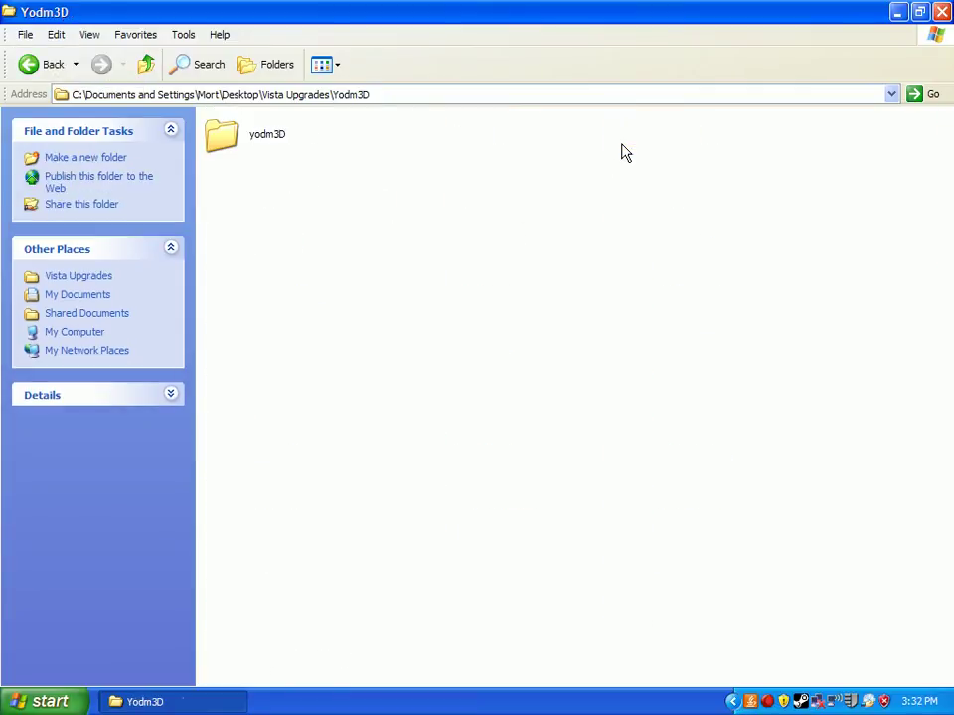
double_click(219, 135)
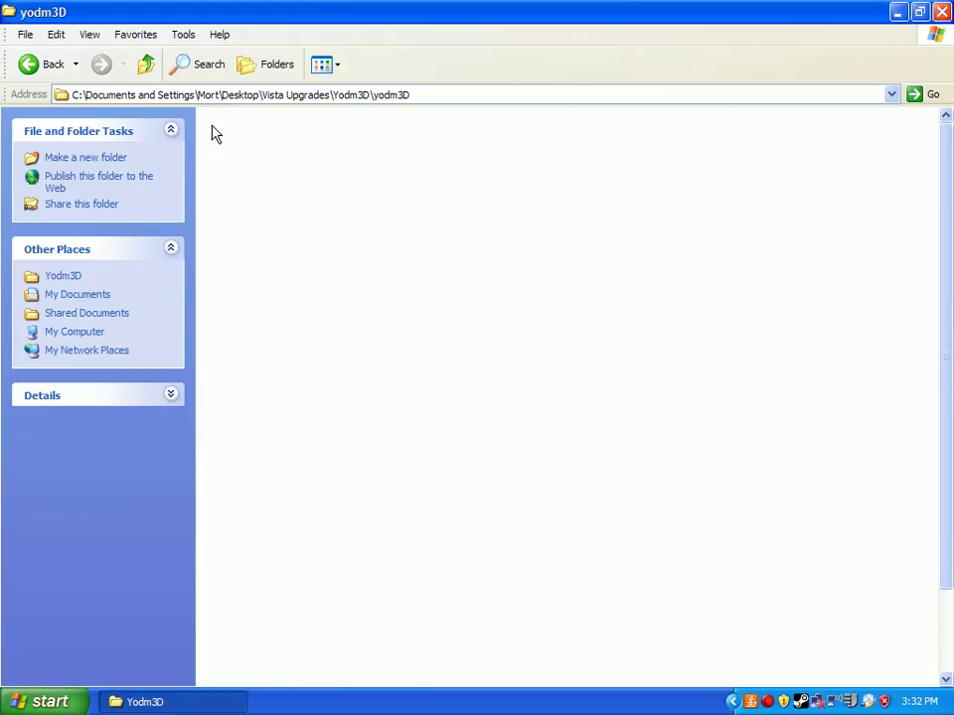
scroll(217, 135, "down", 3)
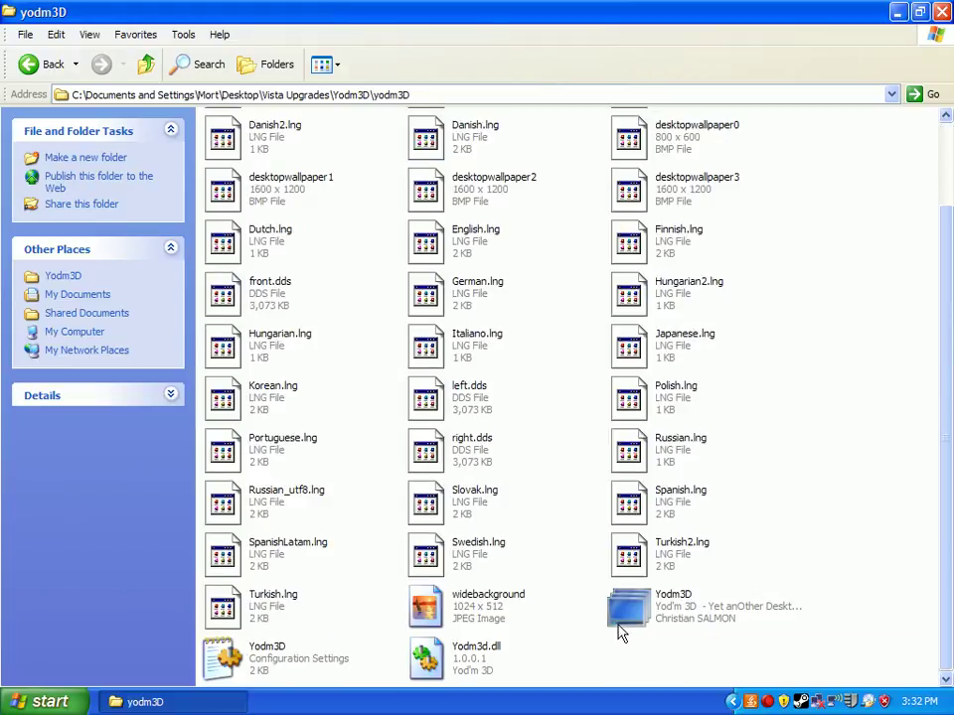
double_click(630, 616)
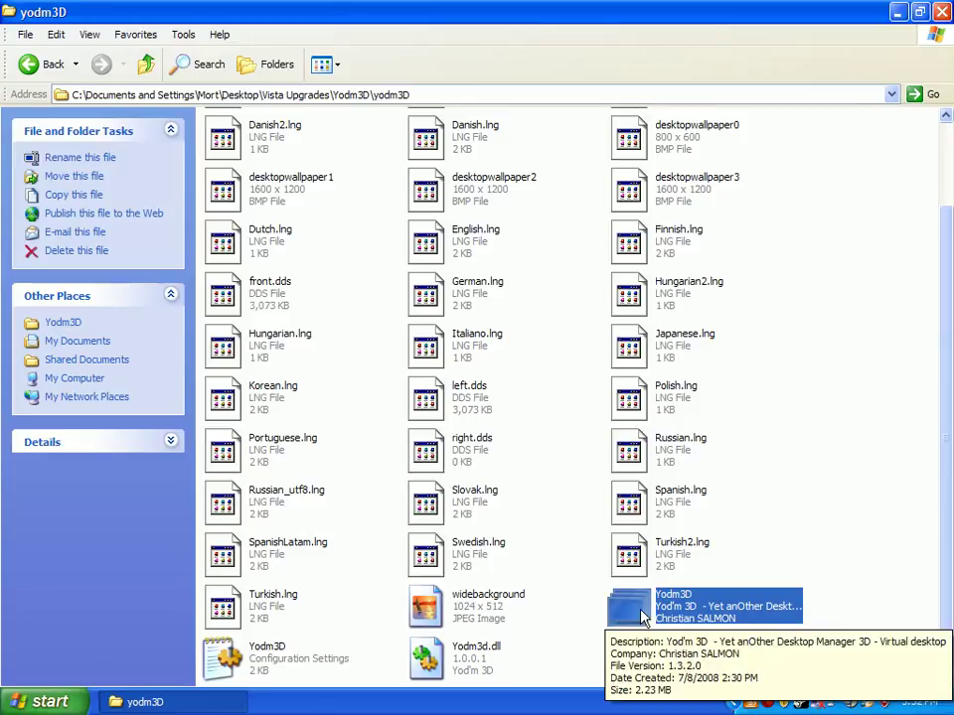
- Look over the remaining files in the yodm3D folder and close the folder window
left_click(884, 591)
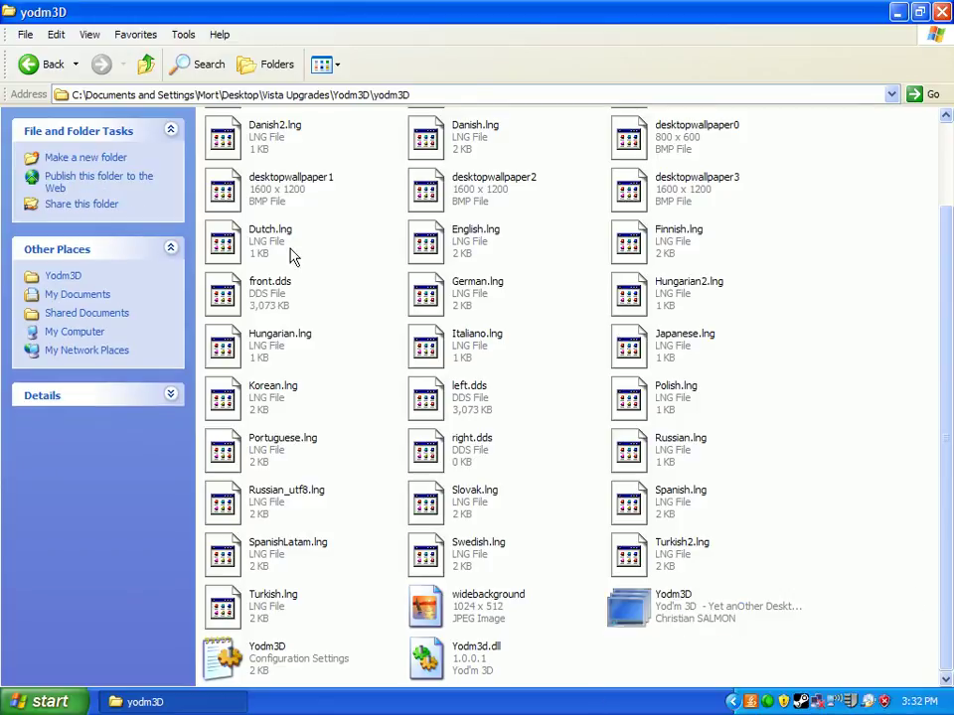
scroll(486, 278, "up", 2)
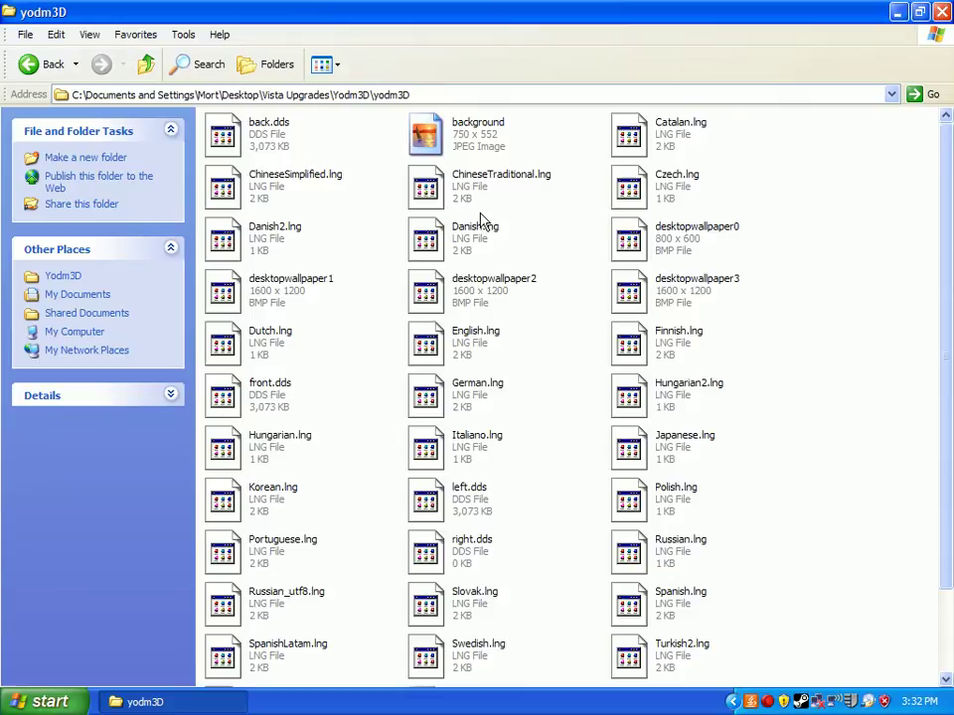
scroll(410, 253, "down", 2)
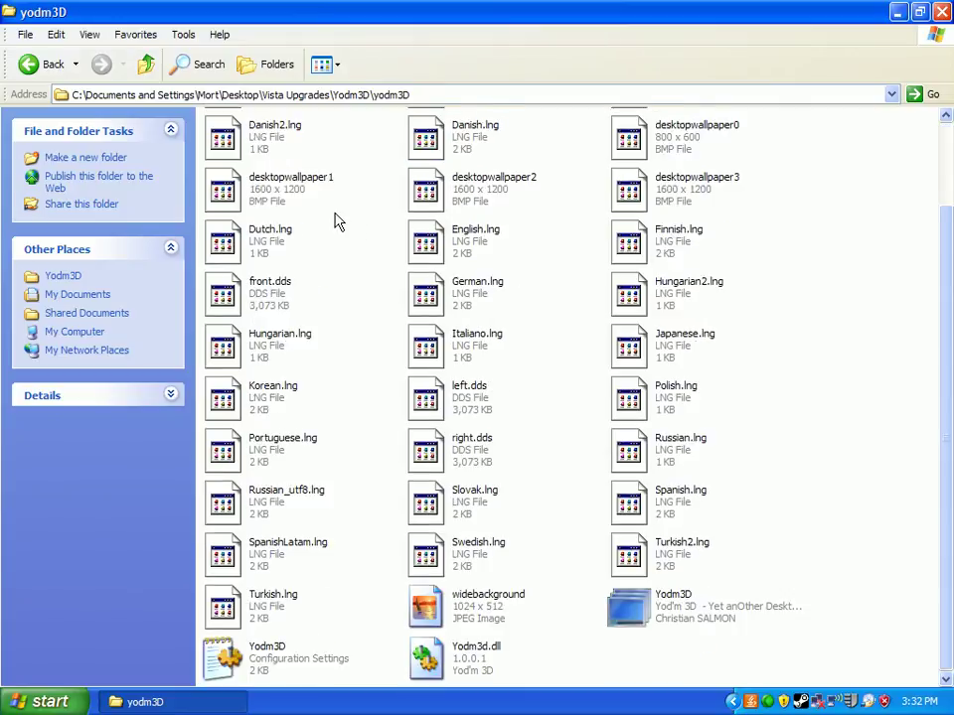
left_click(21, 65)
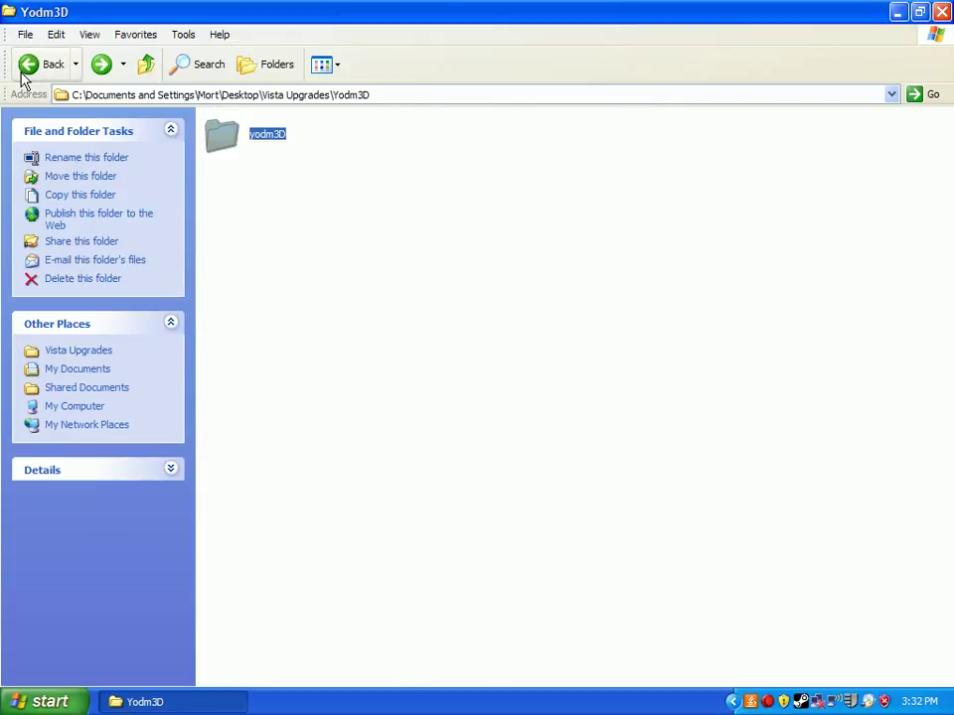
left_click(941, 13)
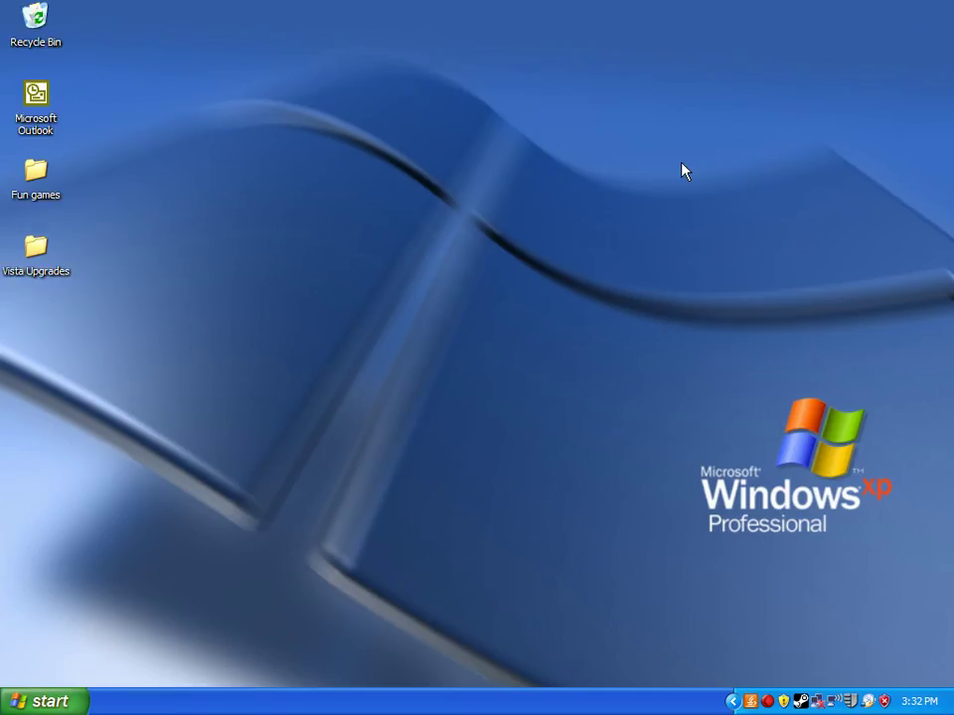